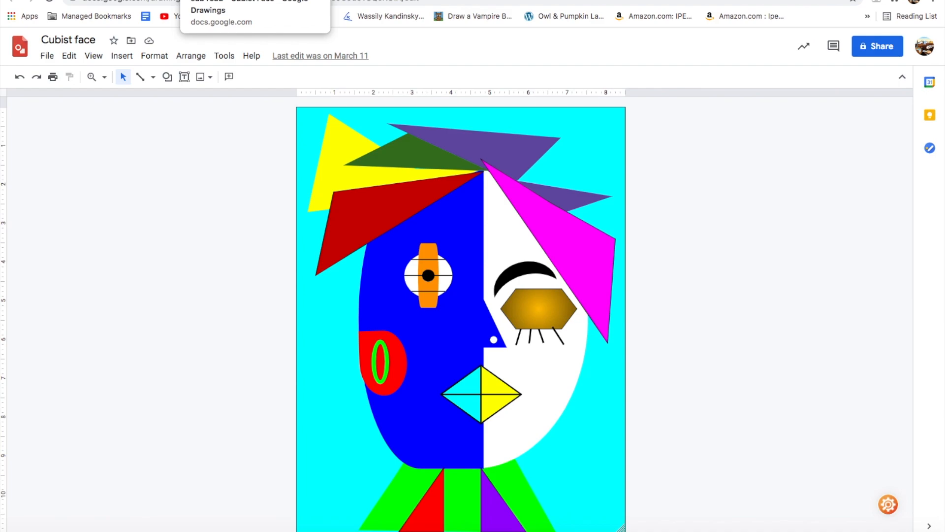
Step: Switch from the finished example to the blank drawing named "sub road - Cubist Face"
{"action": "left_click", "coordinate": [227, 1]}
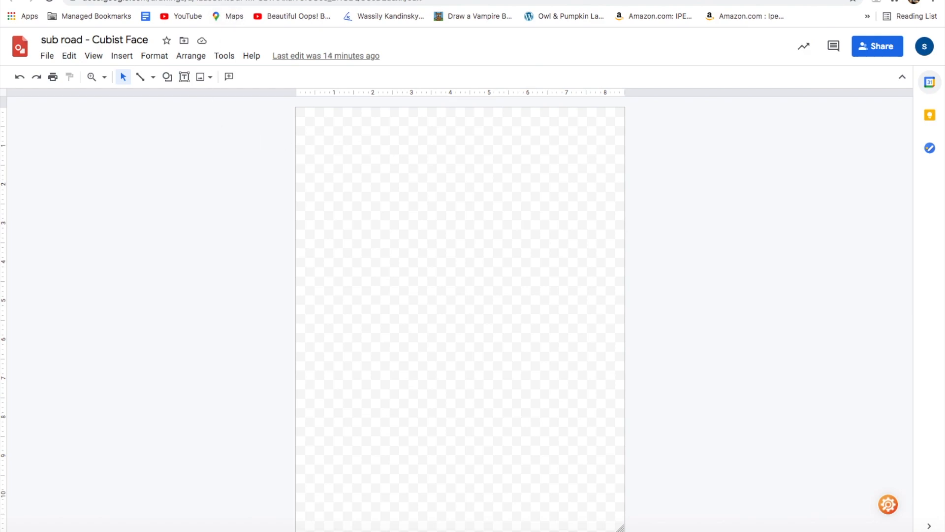
{"action": "left_click", "coordinate": [118, 1]}
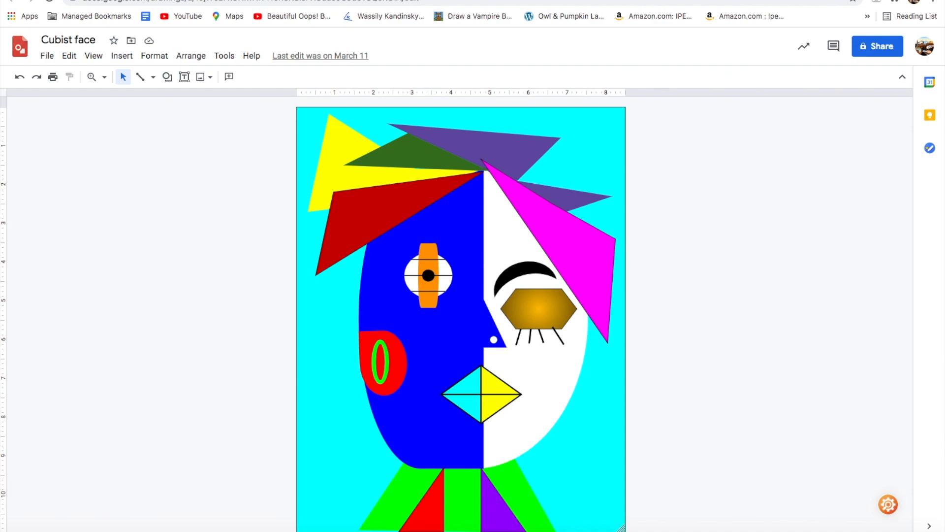
{"action": "key", "text": "ctrl+Tab"}
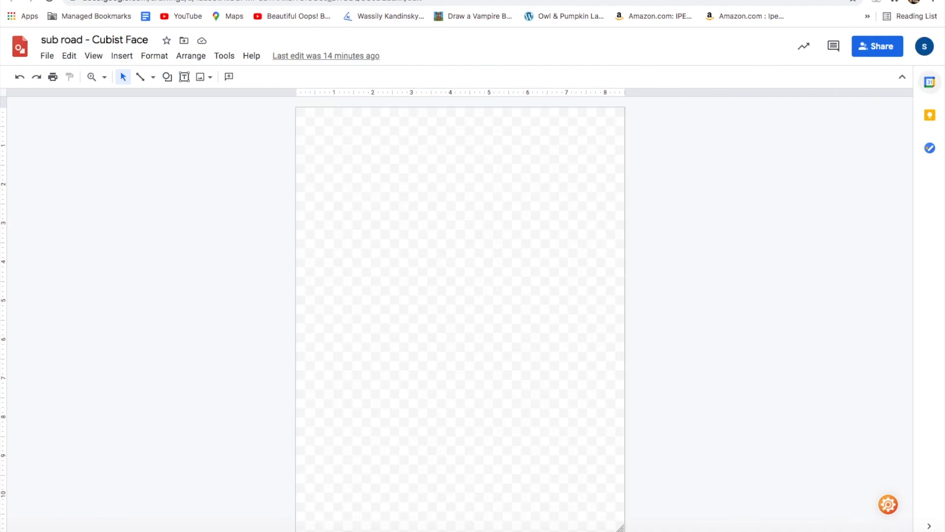
Step: Draw a rectangle that covers the entire canvas as the background
{"action": "left_click", "coordinate": [171, 81]}
{"action": "mouse_move", "coordinate": [175, 97]}
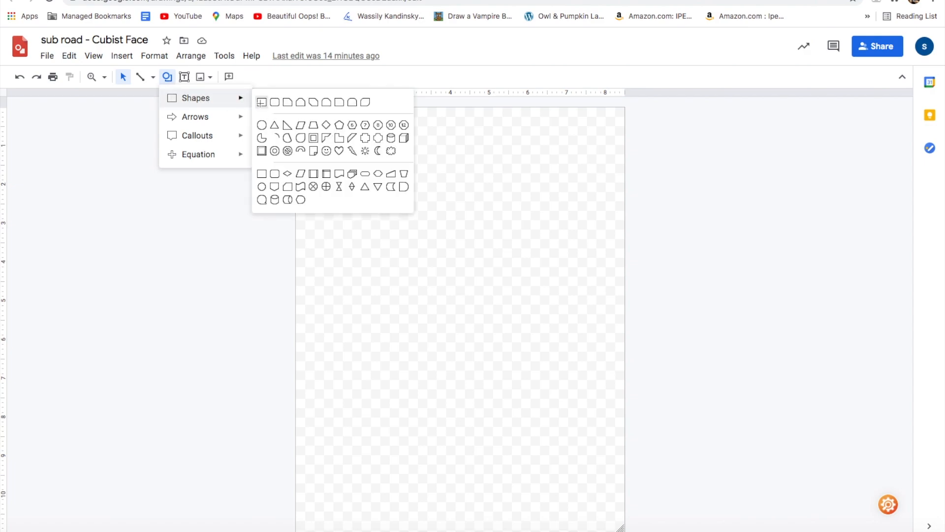
{"action": "left_click", "coordinate": [261, 103]}
{"action": "left_click_drag", "start_coordinate": [295, 108], "coordinate": [623, 529]}
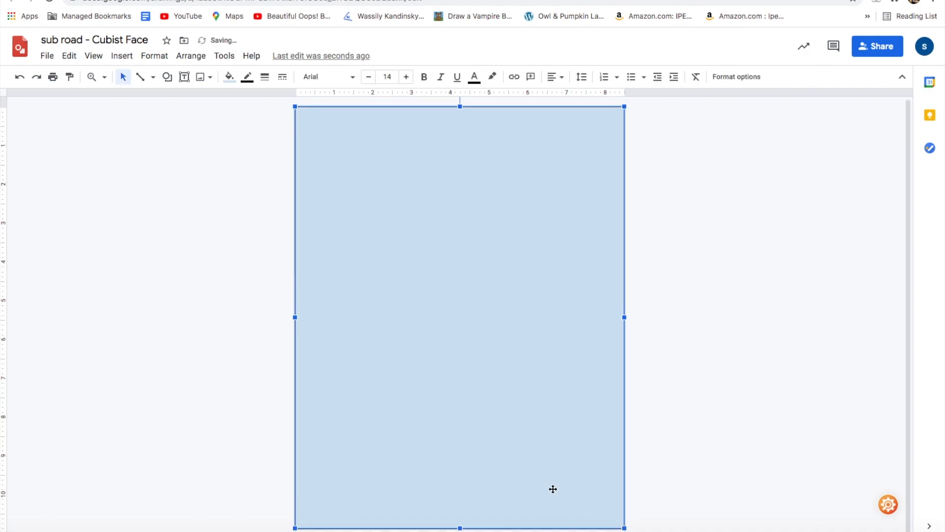
{"action": "left_click_drag", "start_coordinate": [462, 528], "coordinate": [461, 531]}
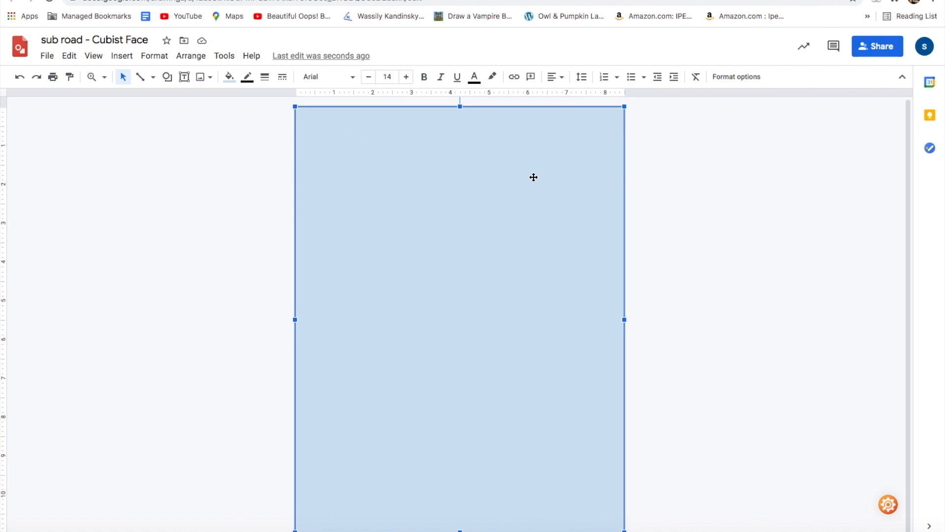
Step: Fill the background rectangle with solid cyan
{"action": "left_click", "coordinate": [230, 77]}
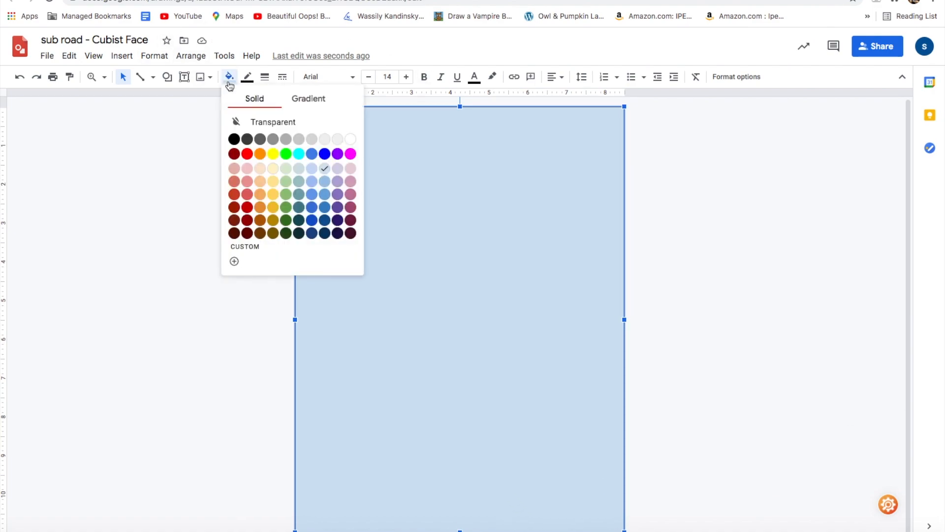
{"action": "left_click", "coordinate": [298, 154]}
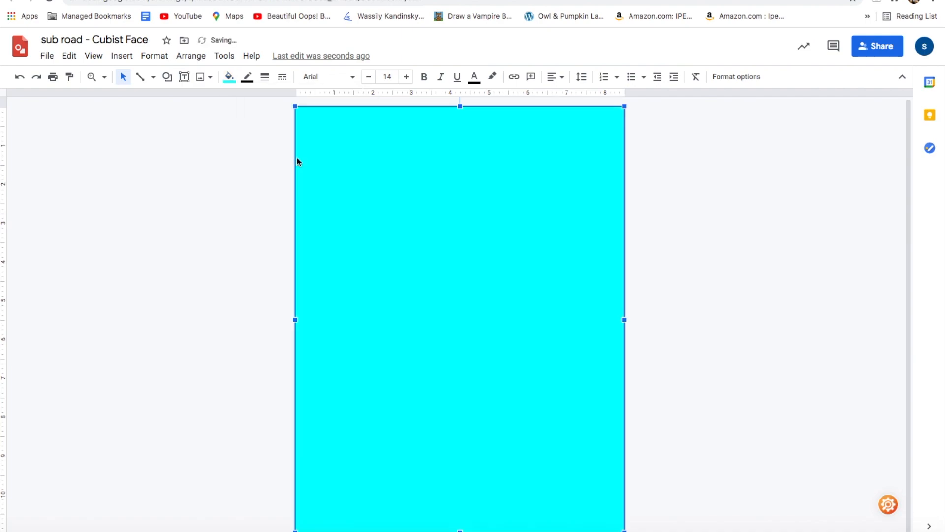
{"action": "left_click", "coordinate": [703, 179]}
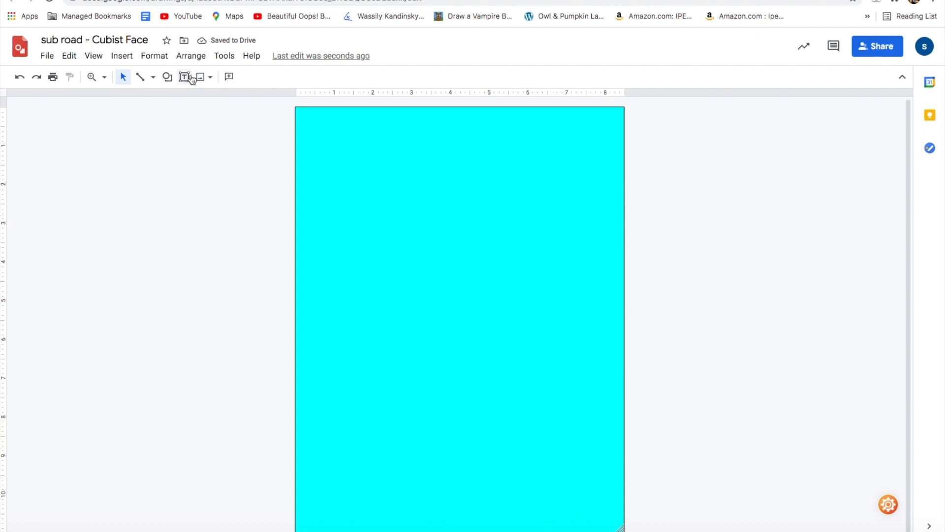
Step: Make the background rectangle's border transparent and deselect it
{"action": "left_click", "coordinate": [436, 171]}
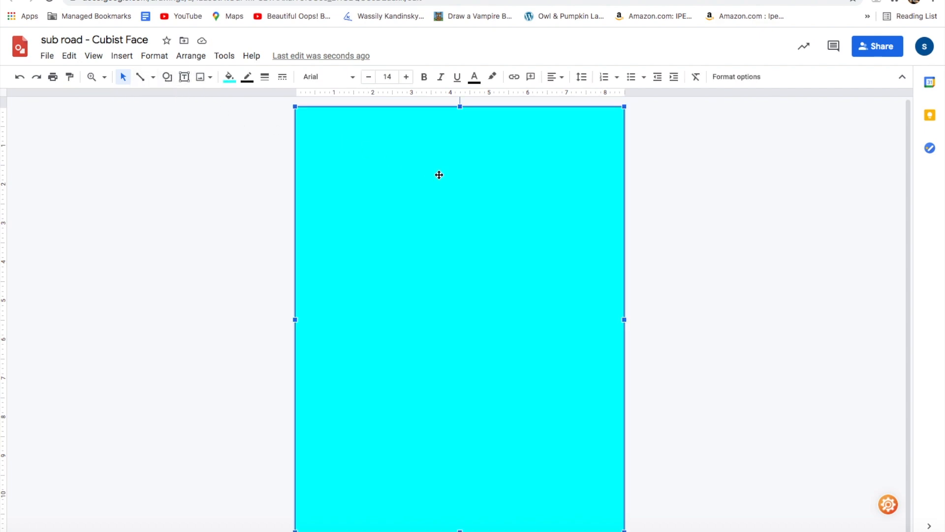
{"action": "left_click", "coordinate": [247, 77]}
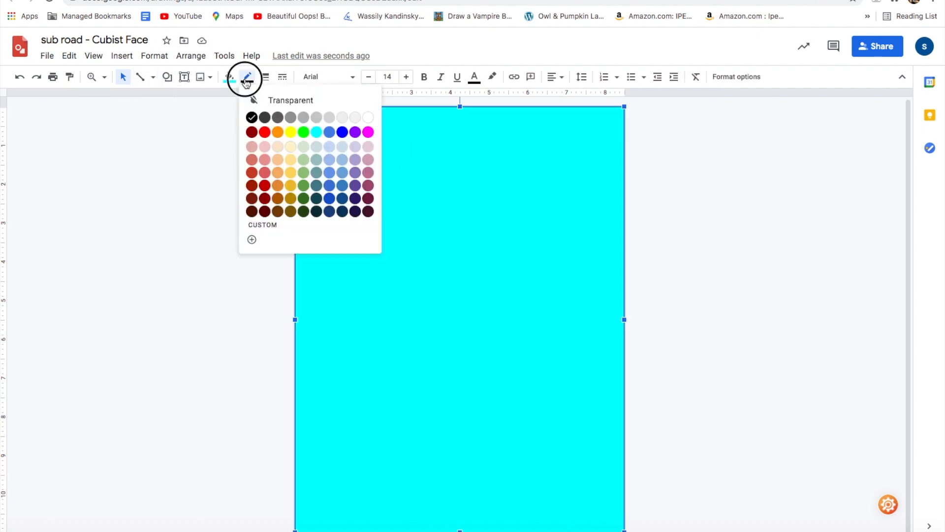
{"action": "left_click", "coordinate": [274, 100]}
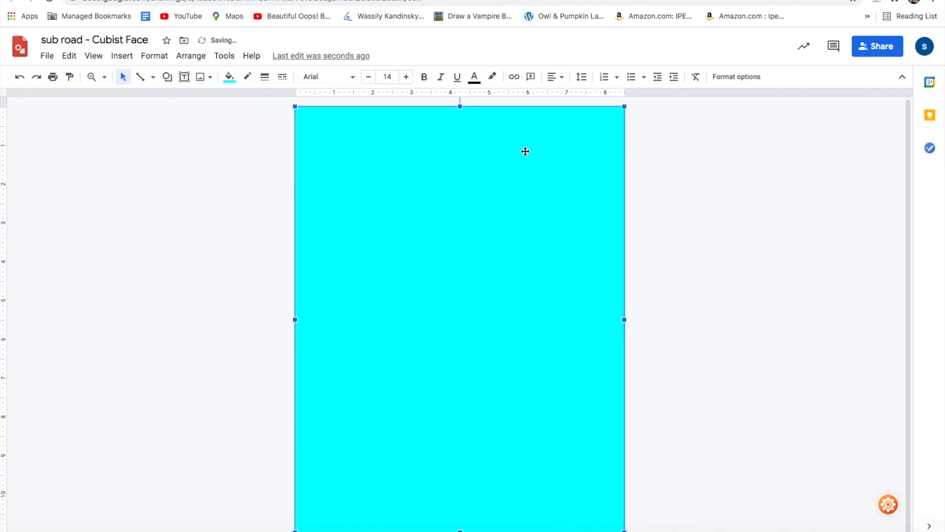
{"action": "left_click", "coordinate": [722, 176]}
{"action": "left_click", "coordinate": [585, 205]}
{"action": "left_click_drag", "start_coordinate": [625, 320], "coordinate": [633, 323]}
{"action": "left_click", "coordinate": [688, 323]}
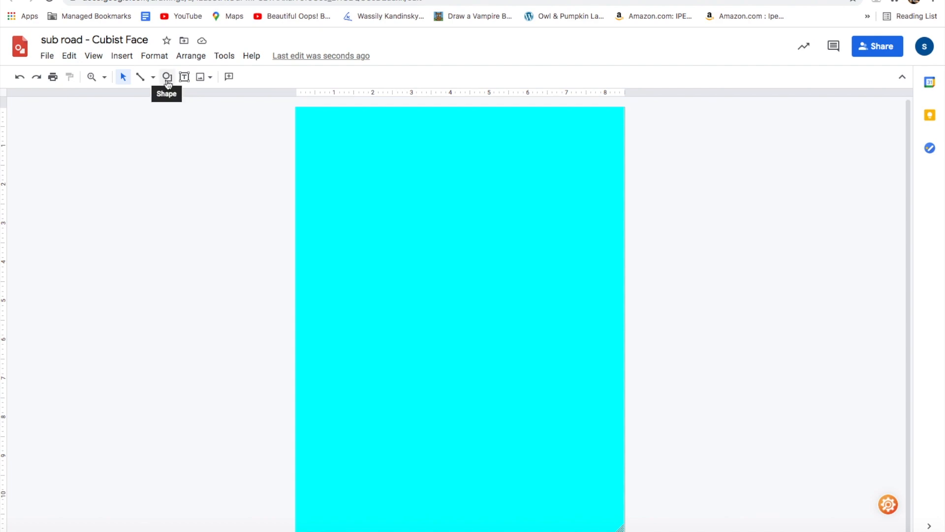
Step: Draw an upright oval about 5.5 in wide and 6.7 in tall for the face and center it horizontally on the background
{"action": "left_click", "coordinate": [122, 56]}
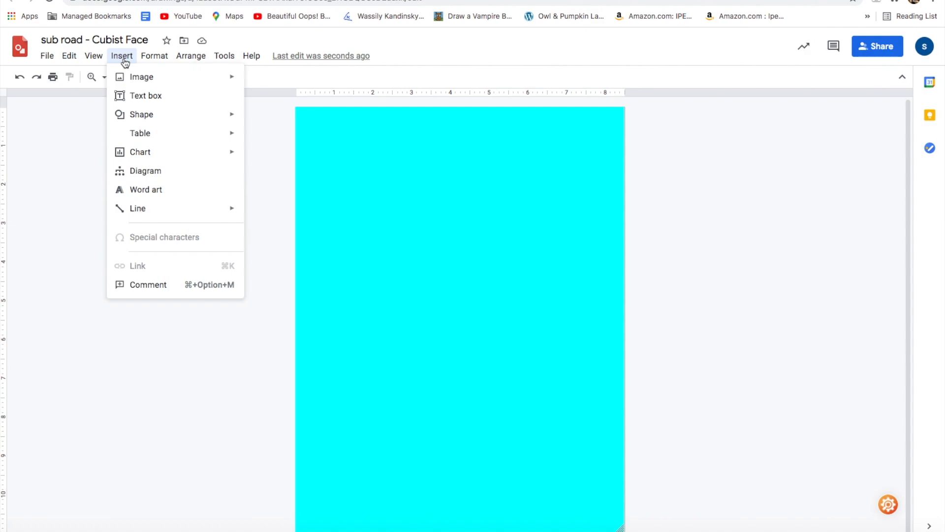
{"action": "mouse_move", "coordinate": [65, 58]}
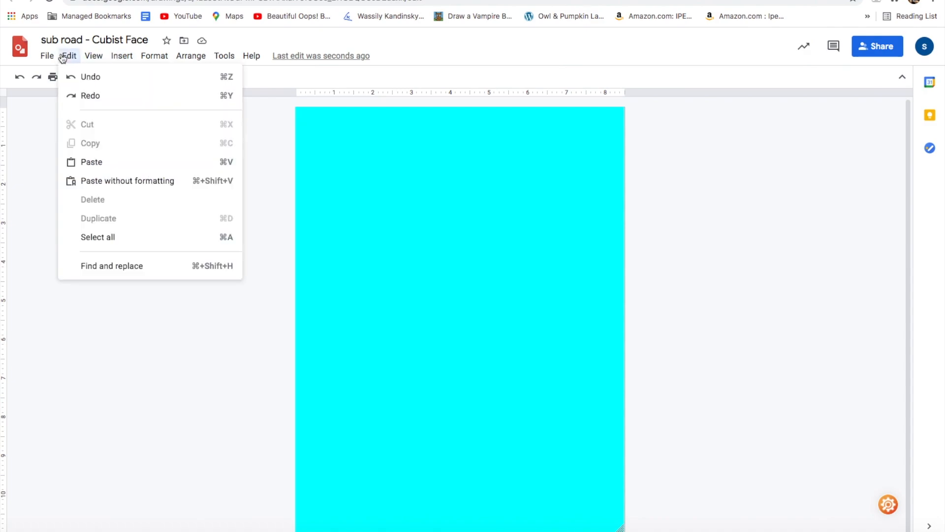
{"action": "mouse_move", "coordinate": [121, 57]}
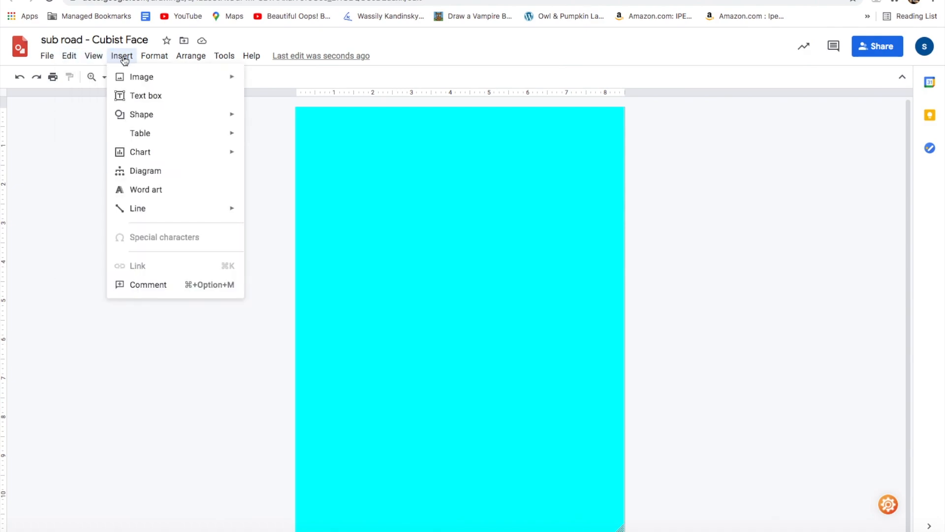
{"action": "mouse_move", "coordinate": [141, 116]}
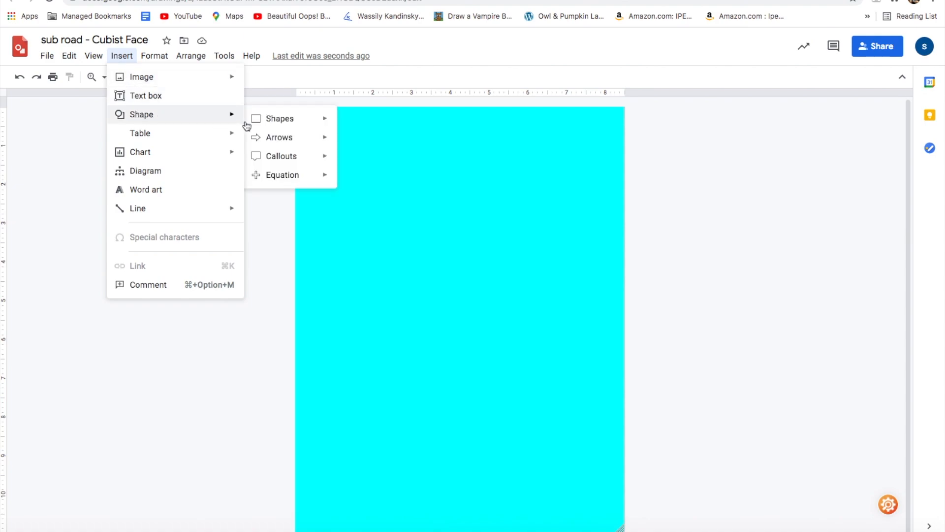
{"action": "mouse_move", "coordinate": [266, 125]}
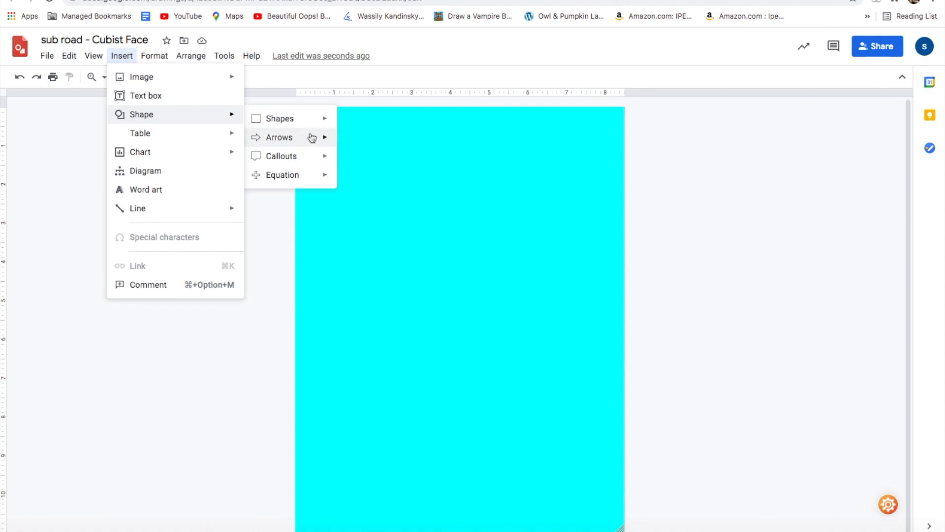
{"action": "left_click", "coordinate": [348, 153]}
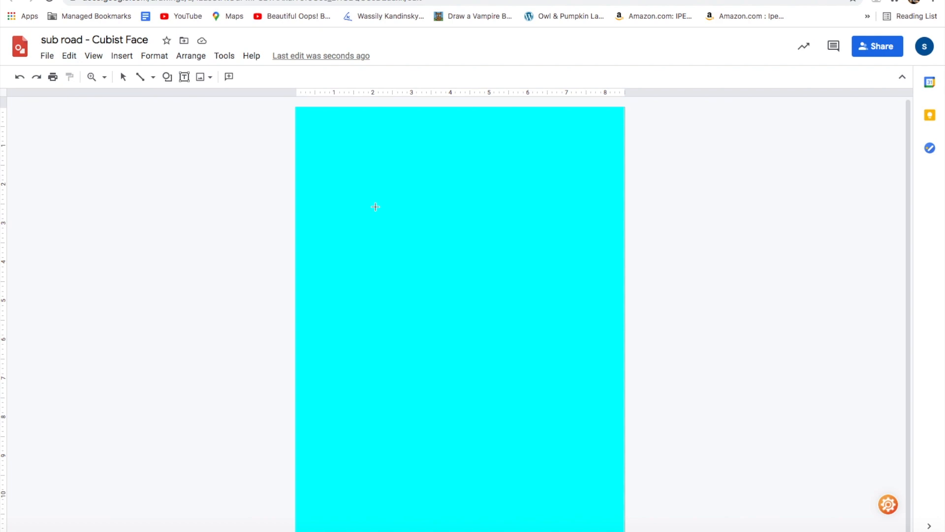
{"action": "left_click_drag", "start_coordinate": [386, 199], "coordinate": [597, 457]}
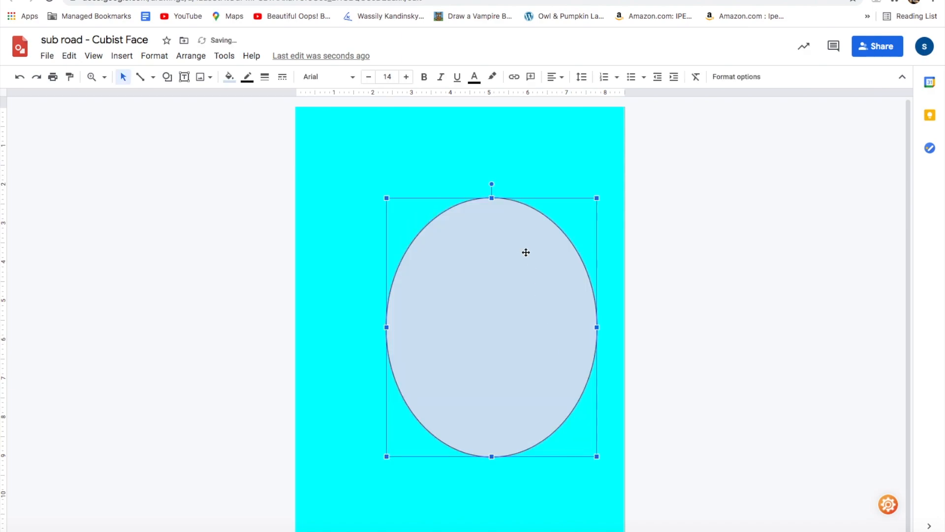
{"action": "left_click_drag", "start_coordinate": [494, 187], "coordinate": [470, 187]}
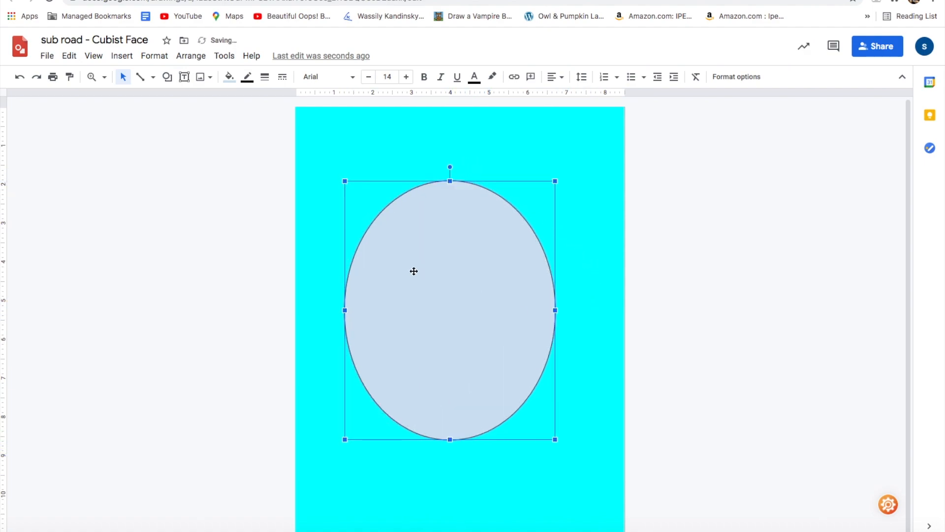
{"action": "left_click_drag", "start_coordinate": [422, 272], "coordinate": [433, 275]}
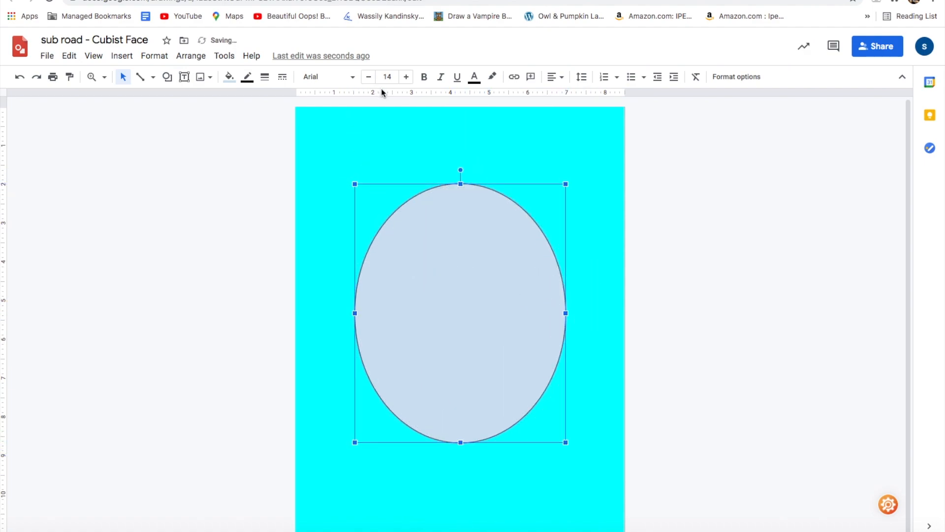
Step: Fill the face oval with white
{"action": "left_click", "coordinate": [229, 76]}
{"action": "left_click", "coordinate": [351, 139]}
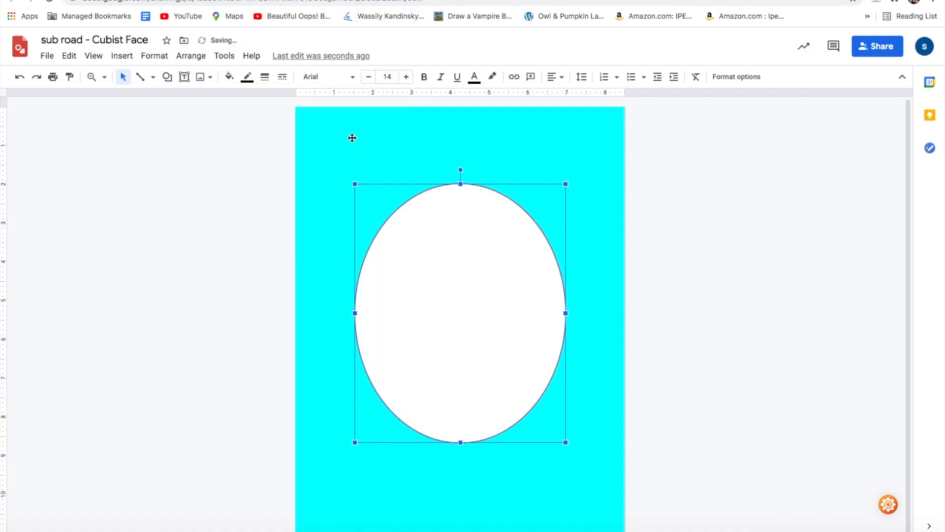
{"action": "left_click", "coordinate": [317, 158]}
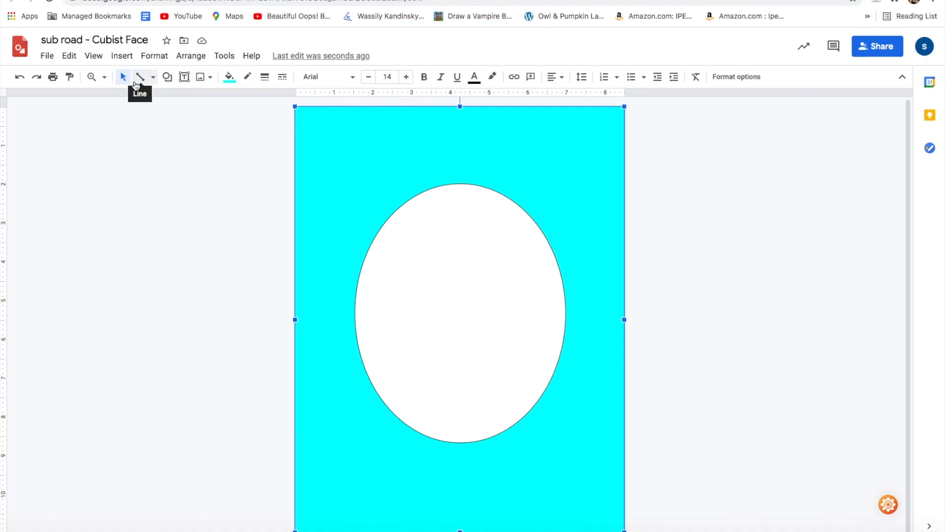
Step: Draw a closed polyline over the left half of the oval, with a pointed nose profile along the center and straight outer edges
{"action": "left_click", "coordinate": [151, 80]}
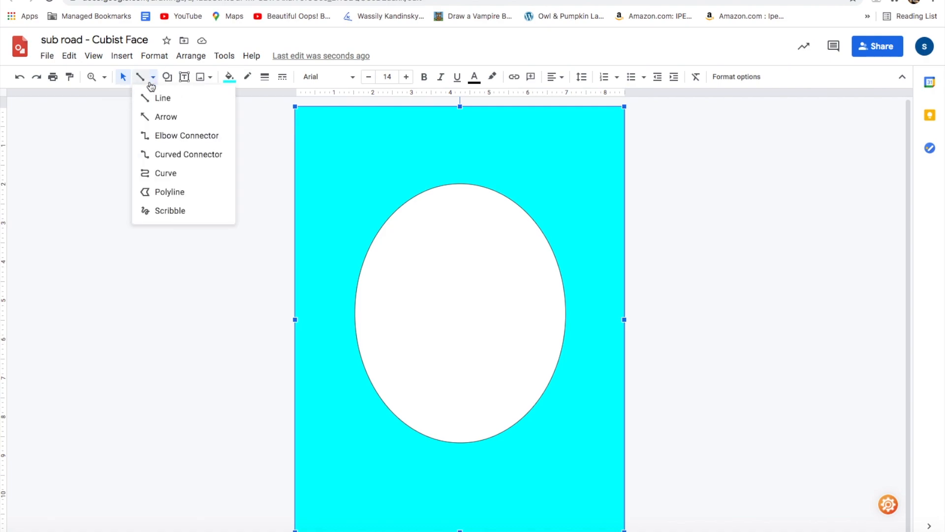
{"action": "left_click", "coordinate": [157, 197]}
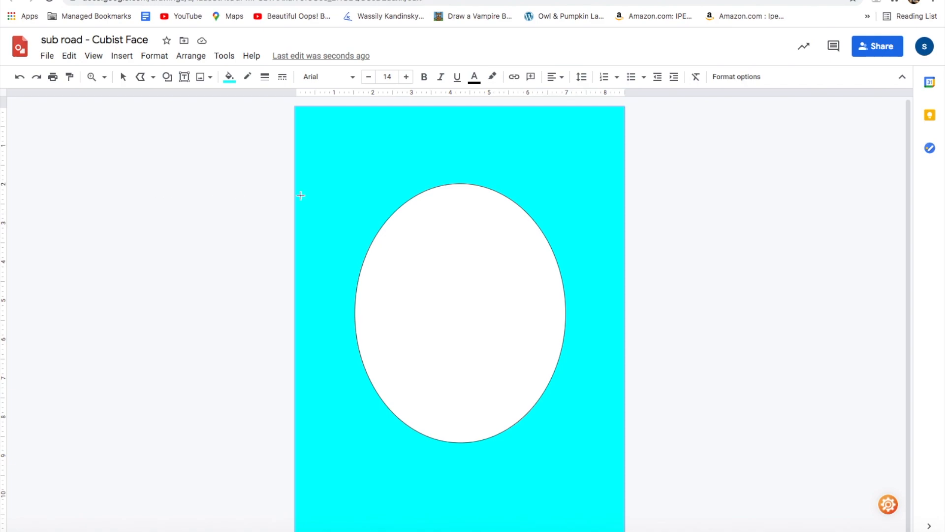
{"action": "left_click_drag", "start_coordinate": [454, 184], "coordinate": [454, 302]}
{"action": "left_click", "coordinate": [449, 334]}
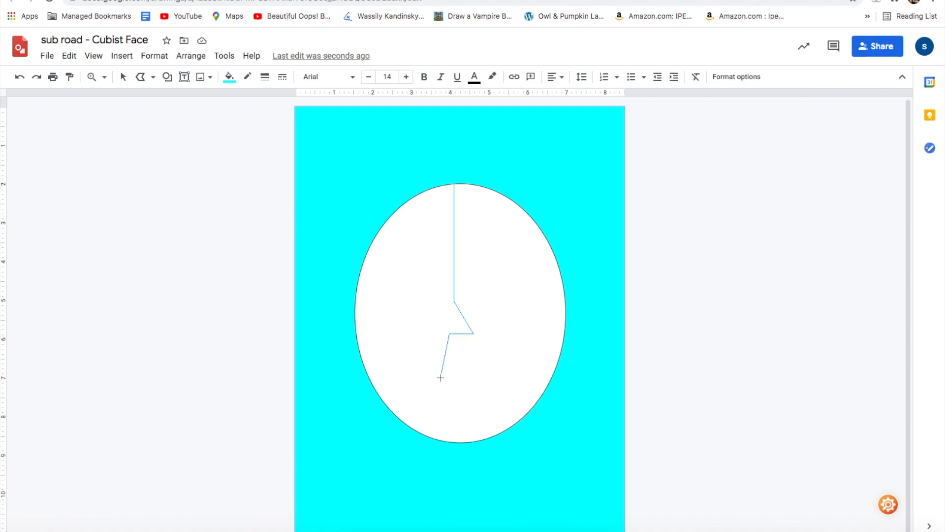
{"action": "left_click", "coordinate": [449, 442]}
{"action": "left_click", "coordinate": [375, 428]}
{"action": "left_click", "coordinate": [335, 239]}
{"action": "left_click", "coordinate": [453, 182]}
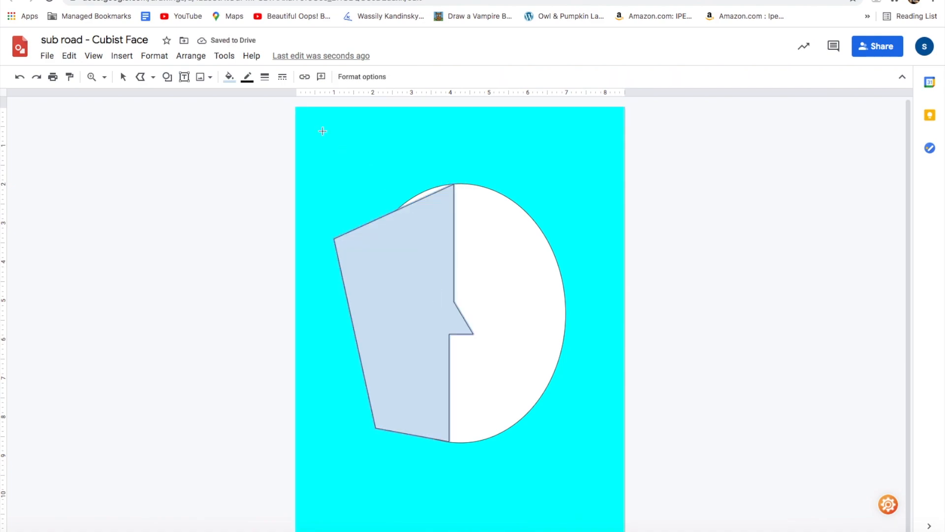
Step: Fill the half-face polygon with solid blue
{"action": "left_click", "coordinate": [229, 76]}
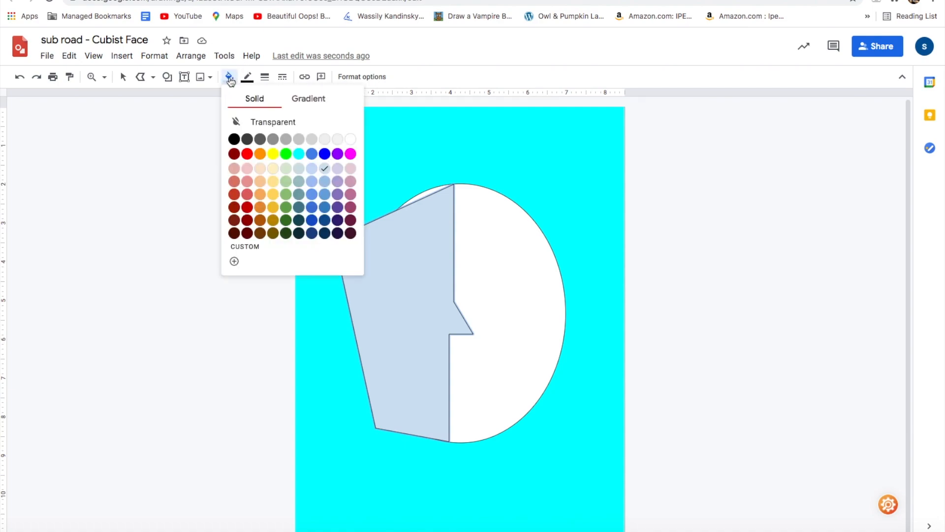
{"action": "left_click", "coordinate": [324, 154]}
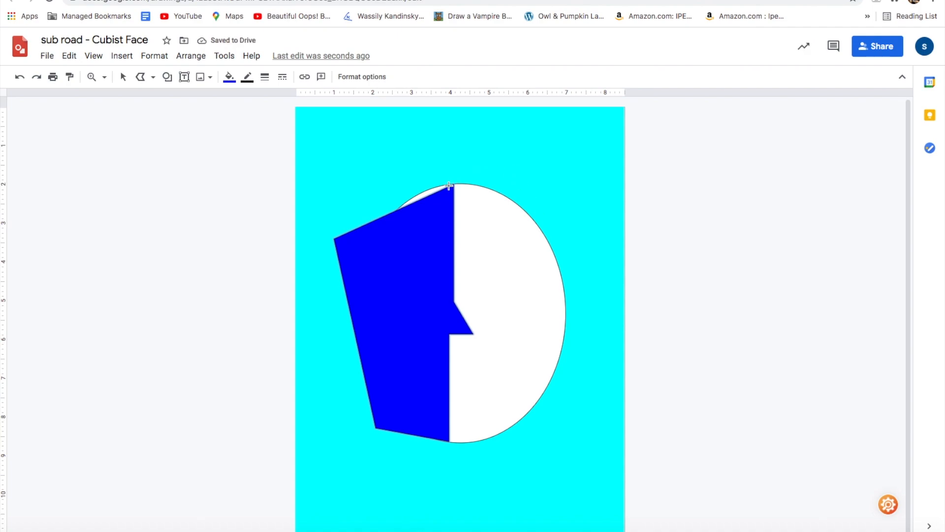
{"action": "left_click", "coordinate": [441, 196]}
Step: Resize and reposition the blue polygon so that it fully covers the left half of the white oval from top to bottom
{"action": "left_click", "coordinate": [123, 77]}
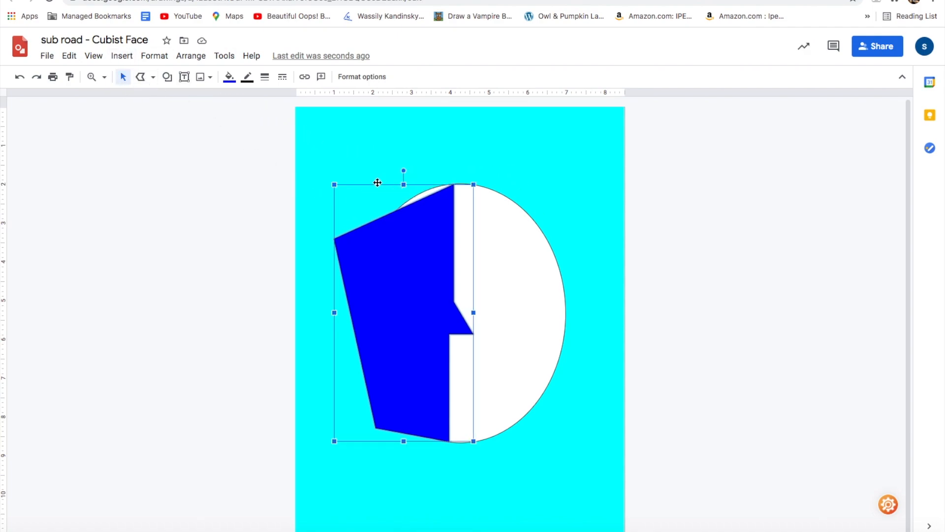
{"action": "left_click_drag", "start_coordinate": [334, 184], "coordinate": [330, 174]}
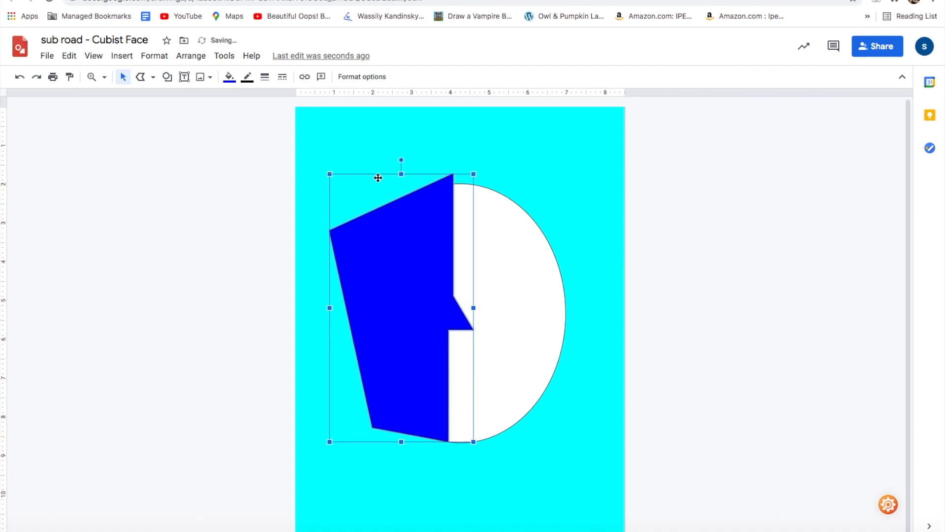
{"action": "left_click_drag", "start_coordinate": [329, 175], "coordinate": [334, 178]}
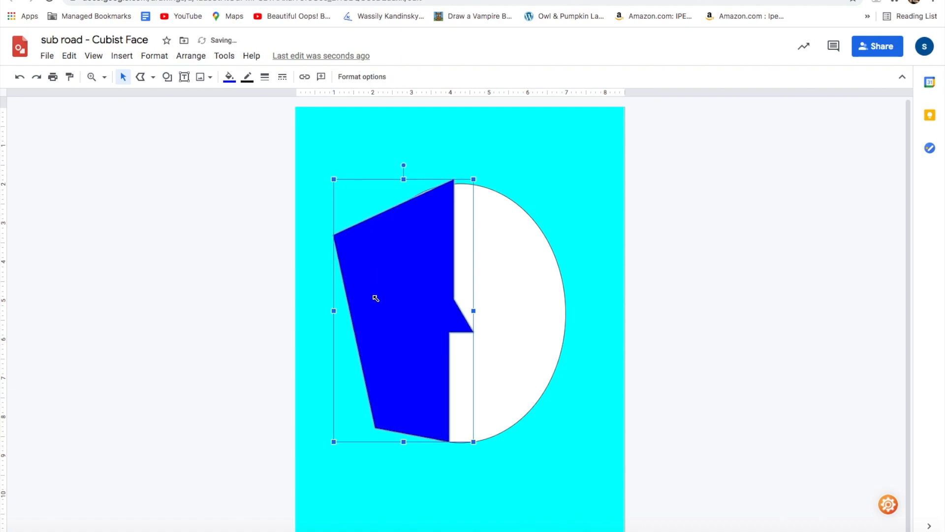
{"action": "left_click_drag", "start_coordinate": [334, 311], "coordinate": [327, 311]}
{"action": "left_click", "coordinate": [561, 228]}
{"action": "left_click_drag", "start_coordinate": [417, 256], "coordinate": [422, 250]}
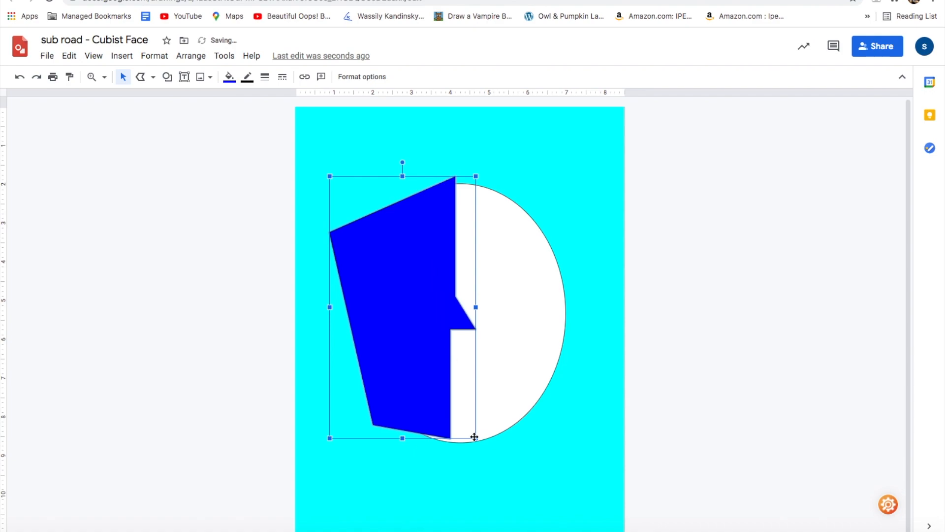
{"action": "left_click_drag", "start_coordinate": [402, 440], "coordinate": [405, 444]}
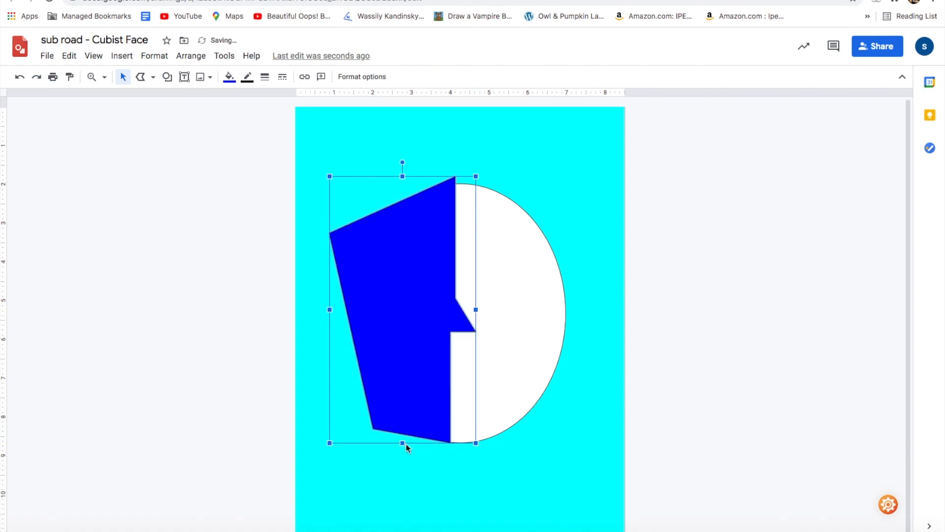
Step: Draw a small circle for an eye in the upper part of the blue half, just above nose level
{"action": "left_click", "coordinate": [545, 468]}
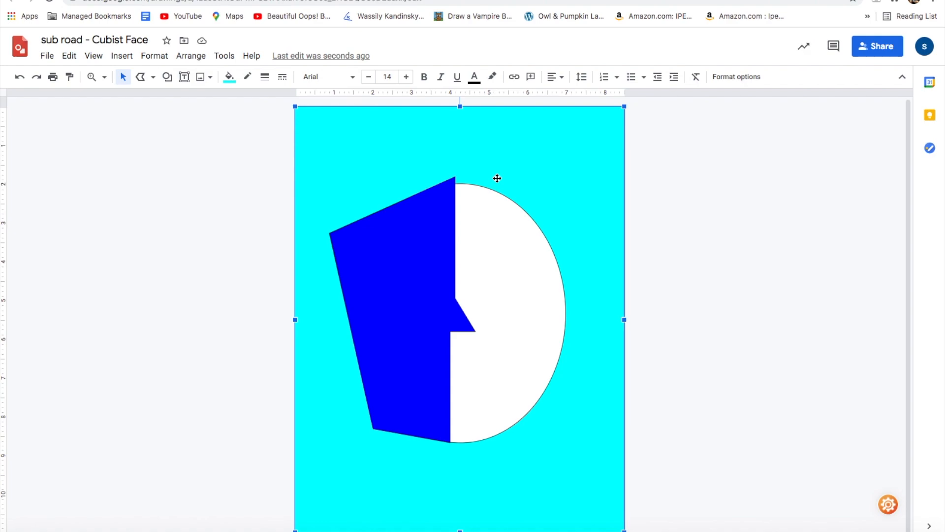
{"action": "left_click", "coordinate": [167, 77]}
{"action": "mouse_move", "coordinate": [178, 100]}
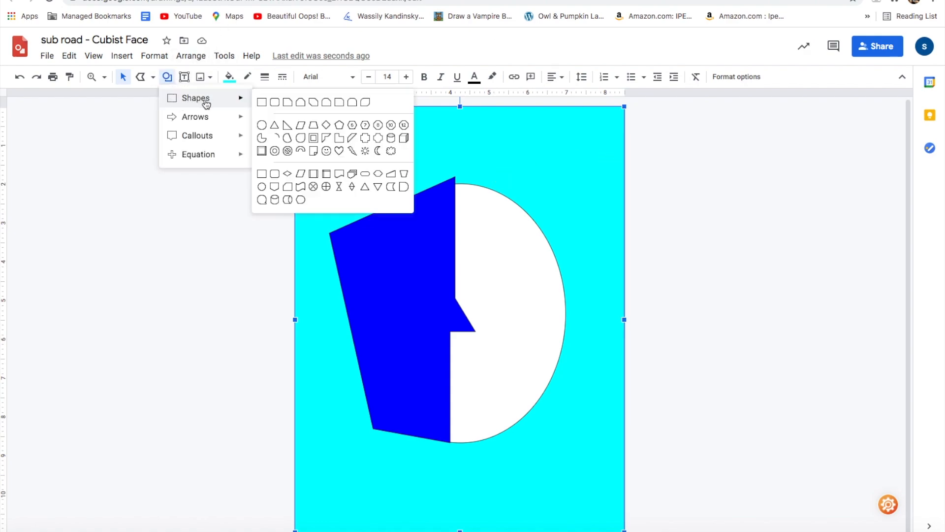
{"action": "left_click", "coordinate": [262, 126]}
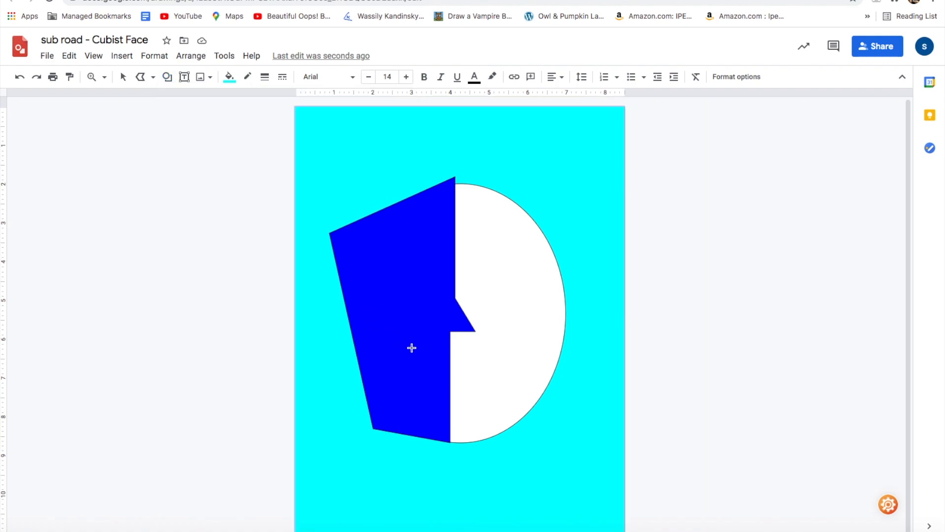
{"action": "left_click_drag", "start_coordinate": [394, 266], "coordinate": [418, 304]}
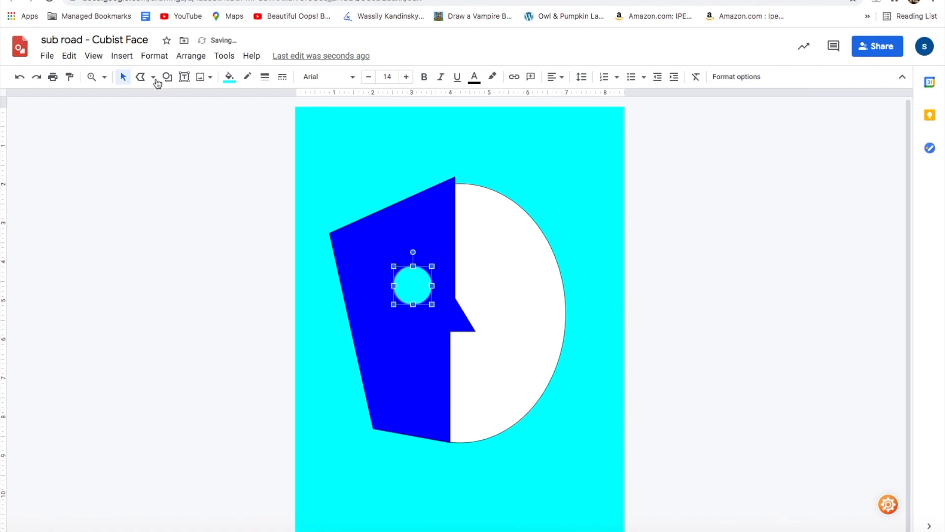
Step: Fill the eye circle with white and make its outline transparent
{"action": "left_click", "coordinate": [230, 77]}
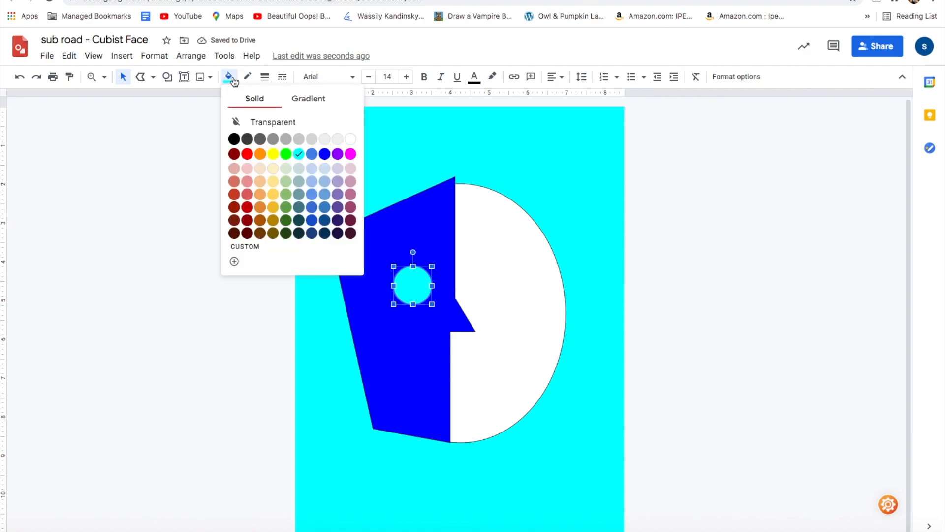
{"action": "left_click", "coordinate": [350, 140]}
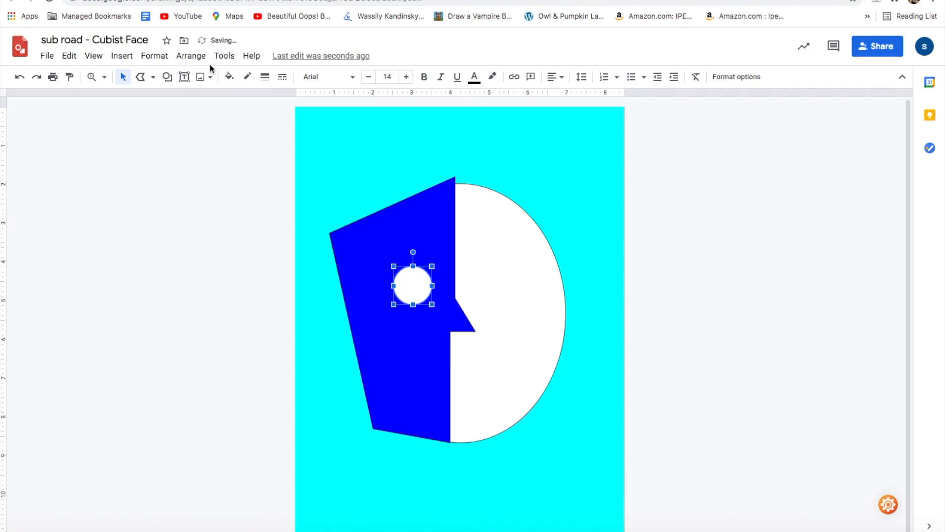
{"action": "left_click", "coordinate": [250, 77]}
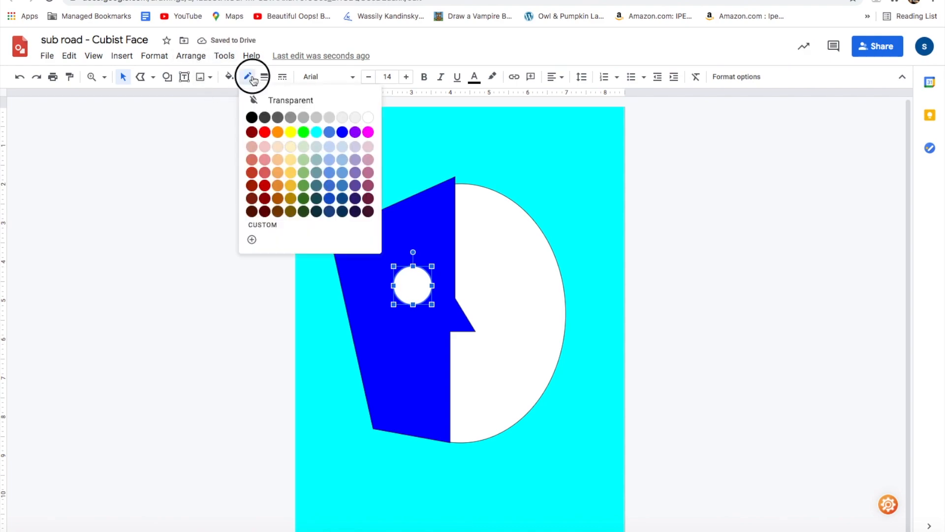
{"action": "left_click", "coordinate": [267, 99]}
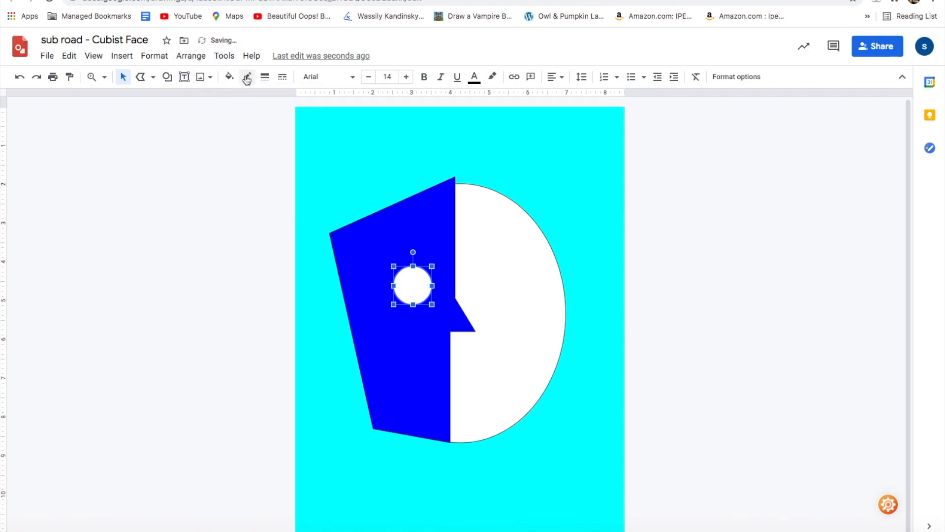
{"action": "left_click", "coordinate": [704, 300]}
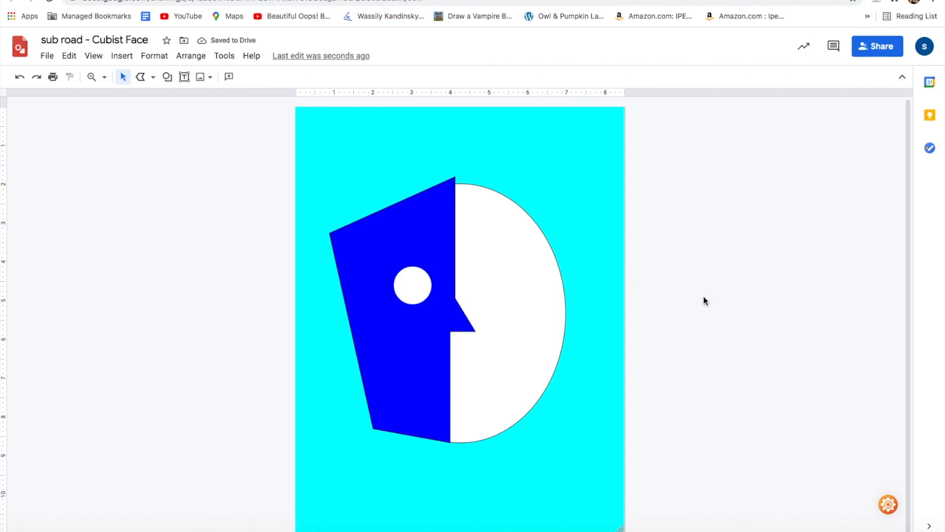
Step: Enlarge the white eye circle slightly, extending it up and to the left
{"action": "left_click", "coordinate": [399, 294]}
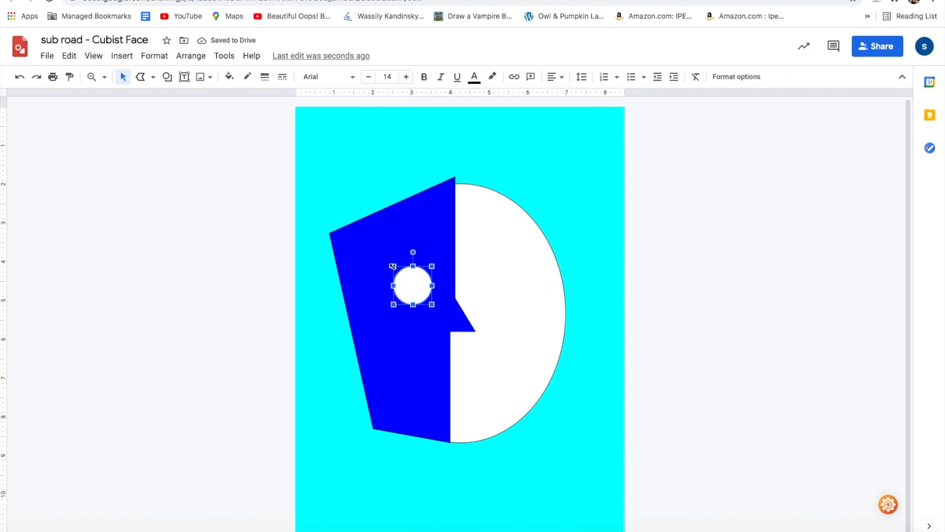
{"action": "left_click_drag", "start_coordinate": [392, 266], "coordinate": [389, 262]}
{"action": "left_click", "coordinate": [519, 301]}
{"action": "left_click", "coordinate": [415, 276]}
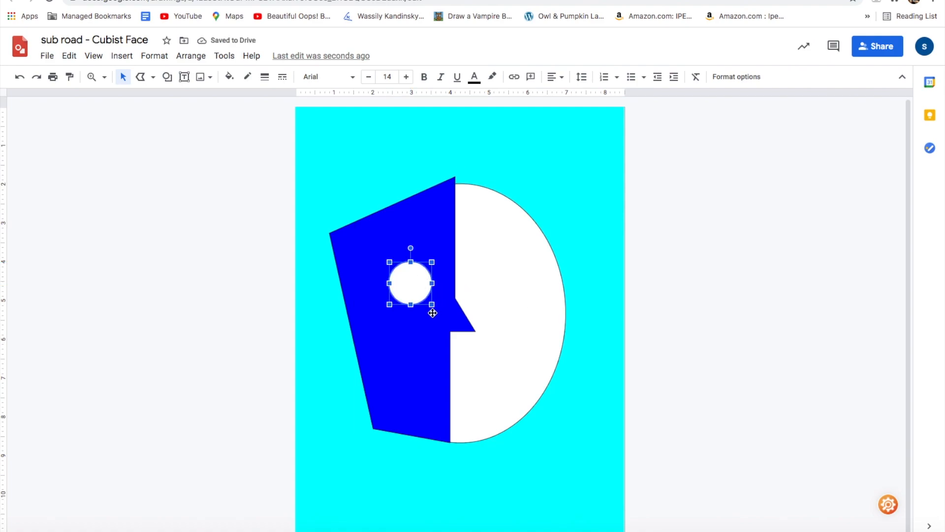
Step: Draw a narrow vertical rounded rectangle through the middle of the white eye, extending past its upper and lower edges
{"action": "left_click", "coordinate": [420, 327]}
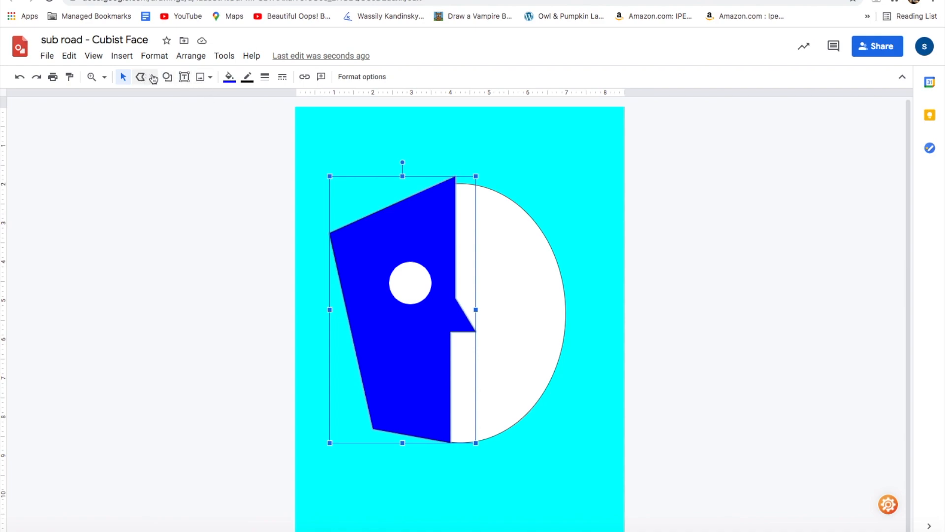
{"action": "left_click", "coordinate": [167, 76]}
{"action": "mouse_move", "coordinate": [187, 98]}
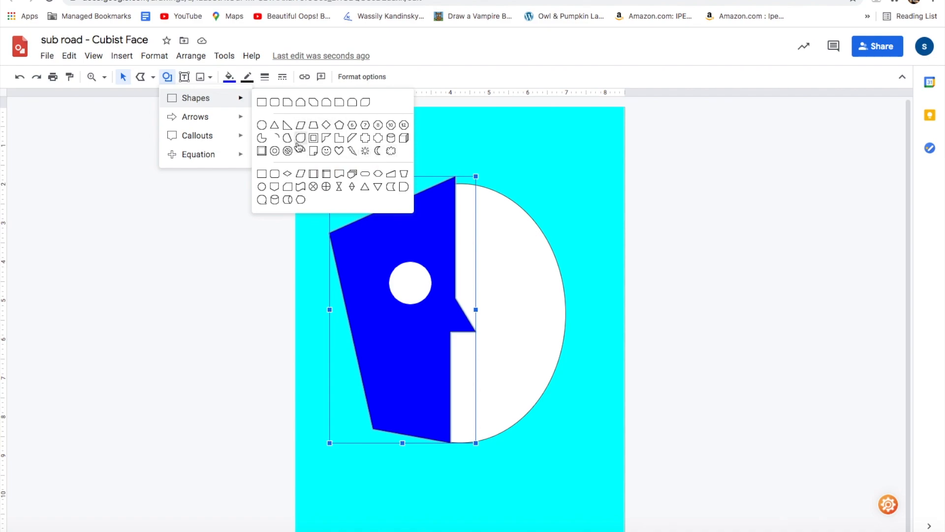
{"action": "left_click", "coordinate": [275, 174]}
{"action": "left_click_drag", "start_coordinate": [404, 249], "coordinate": [419, 318]}
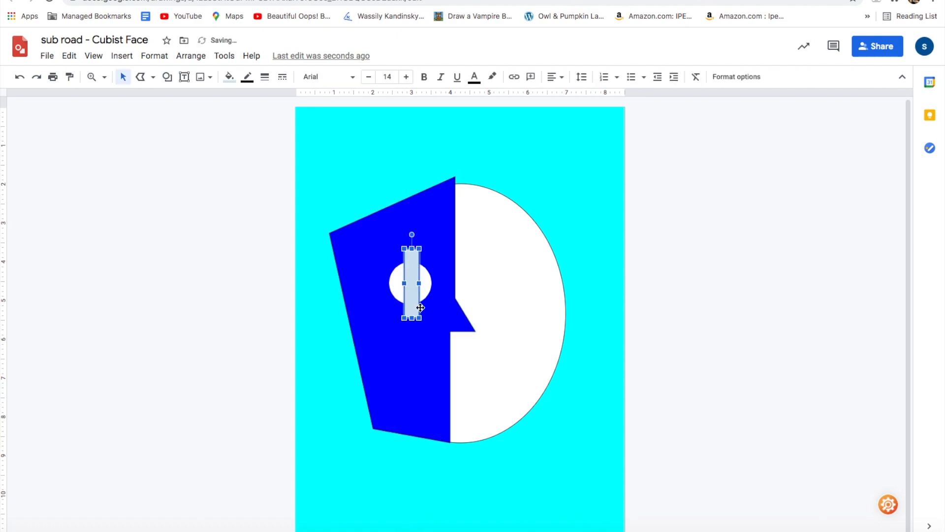
Step: Give the vertical bar a transparent outline and orange fill, and widen it slightly to the left to center it on the eye
{"action": "left_click", "coordinate": [247, 76]}
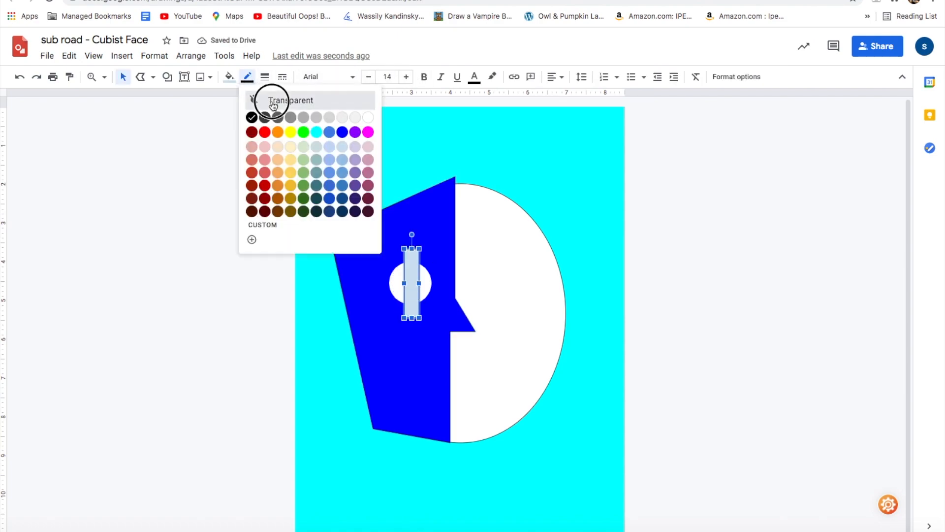
{"action": "left_click", "coordinate": [271, 99]}
{"action": "left_click", "coordinate": [225, 76]}
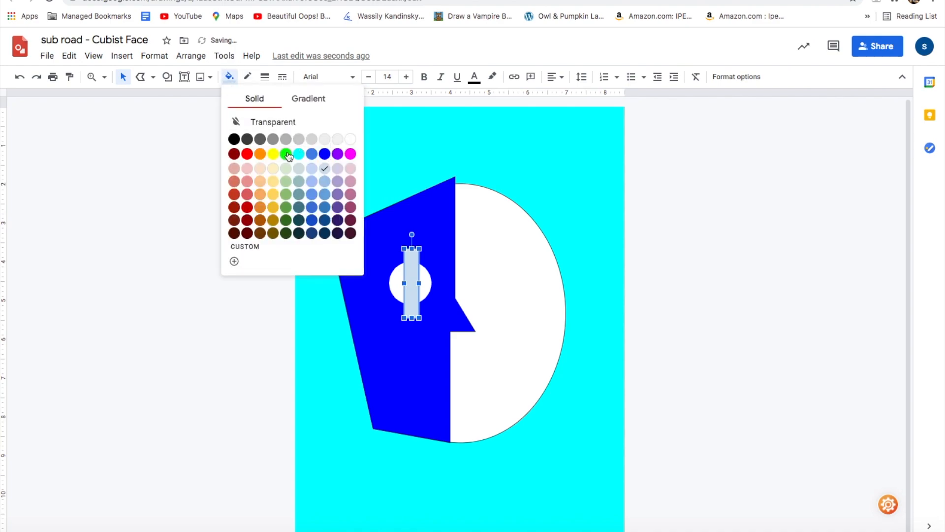
{"action": "left_click", "coordinate": [260, 154]}
{"action": "left_click_drag", "start_coordinate": [405, 285], "coordinate": [402, 284]}
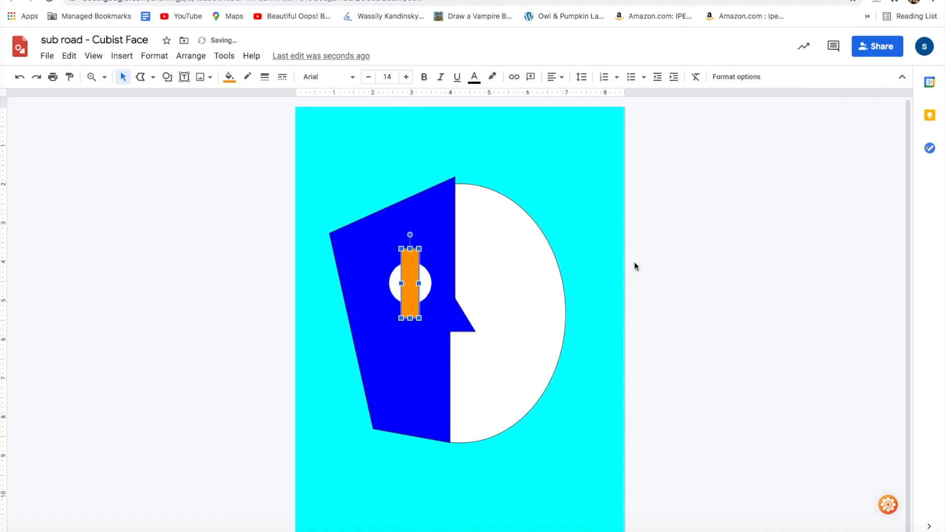
{"action": "left_click", "coordinate": [668, 280]}
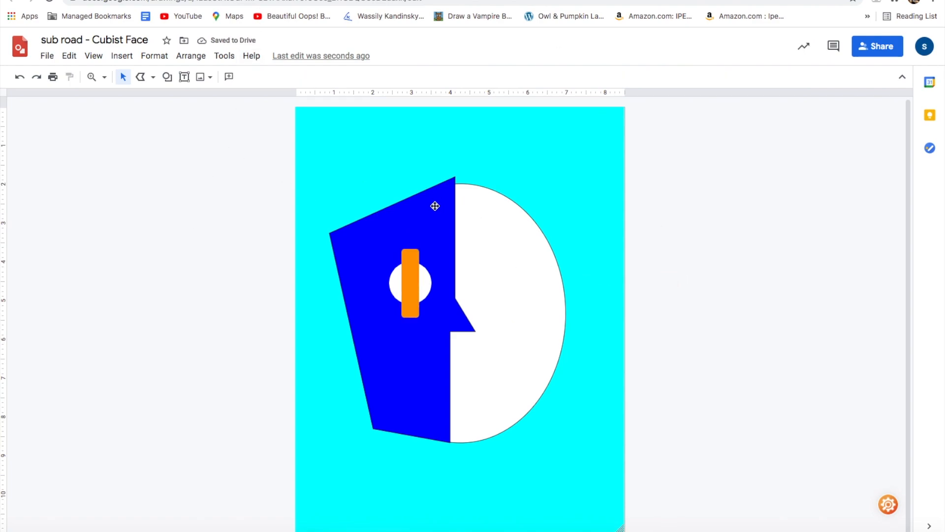
Step: Draw a tiny circle at the center of the orange bar as a pupil and fill it with black
{"action": "left_click", "coordinate": [168, 80]}
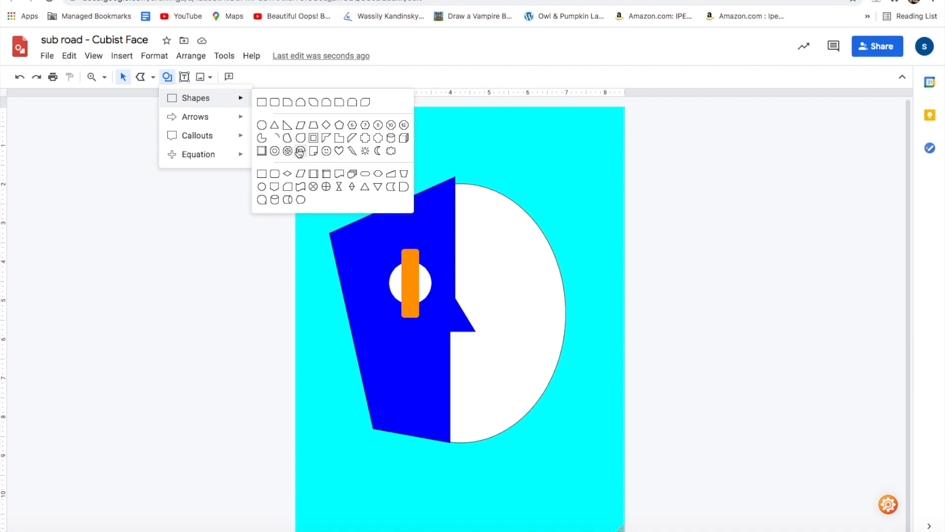
{"action": "left_click", "coordinate": [262, 129]}
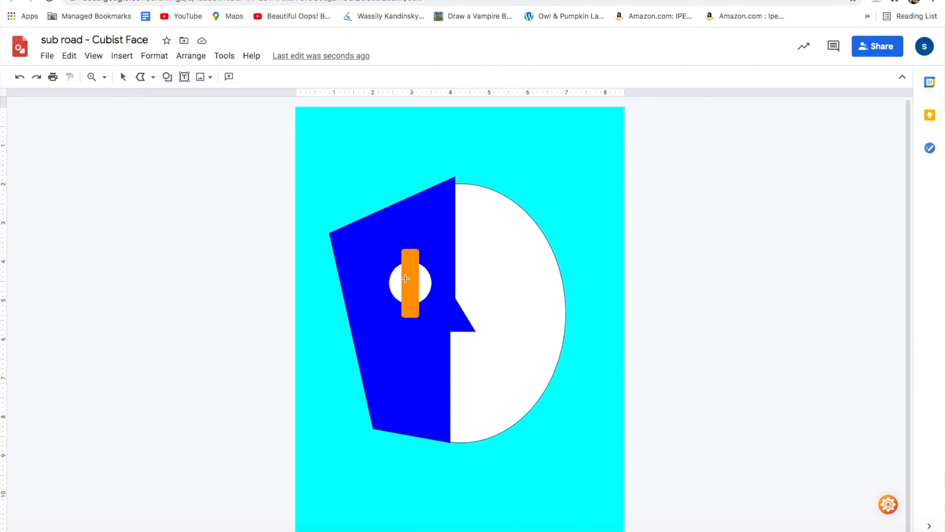
{"action": "left_click_drag", "start_coordinate": [406, 281], "coordinate": [418, 292]}
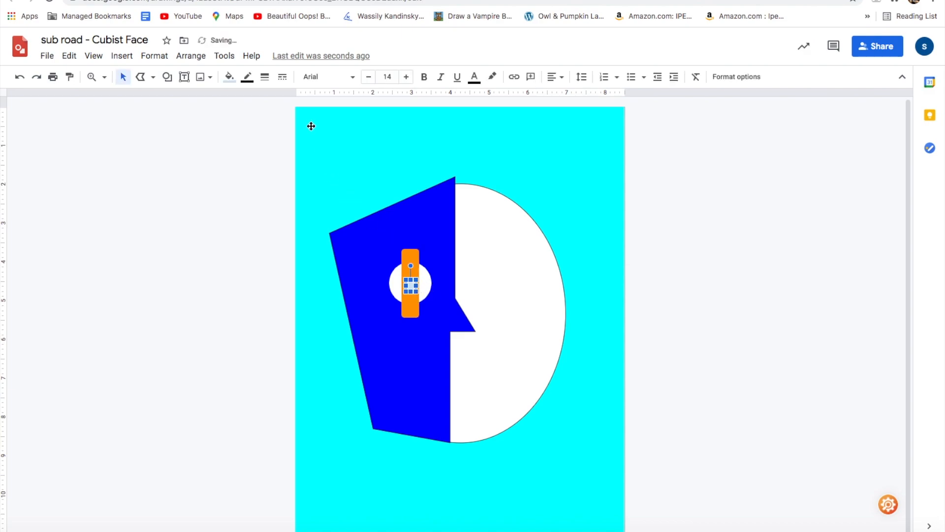
{"action": "left_click", "coordinate": [229, 77]}
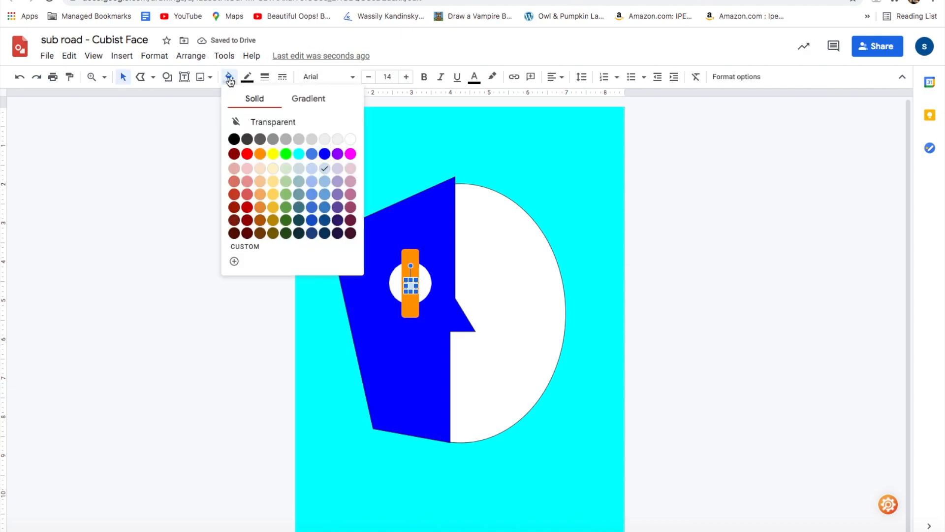
{"action": "left_click", "coordinate": [235, 138]}
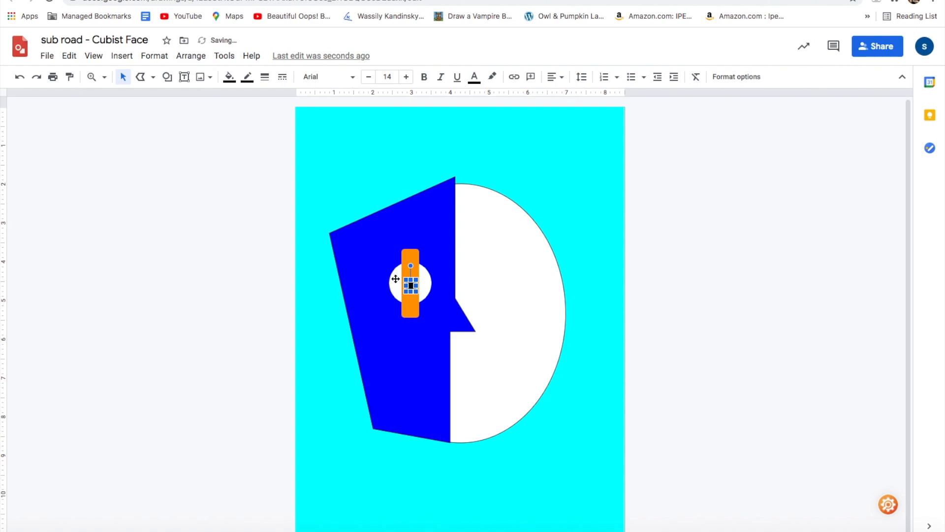
{"action": "left_click", "coordinate": [378, 322]}
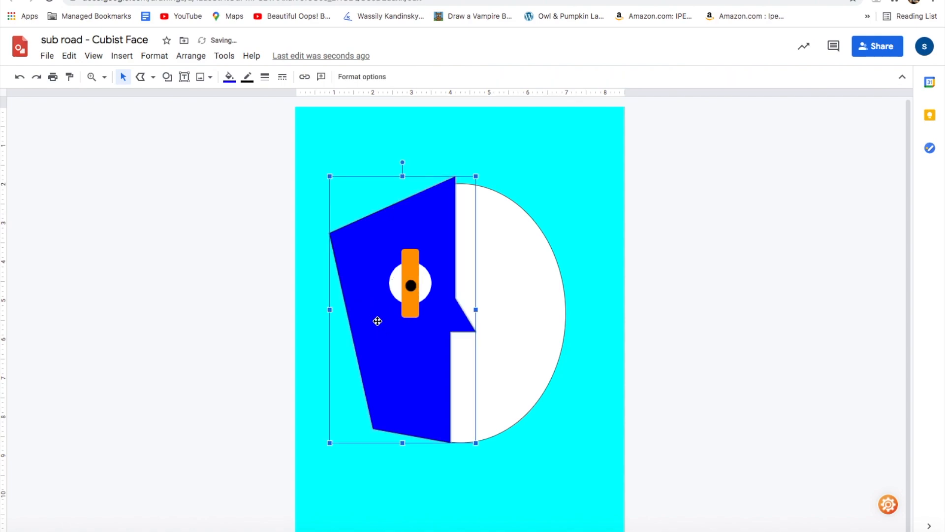
{"action": "left_click", "coordinate": [726, 302]}
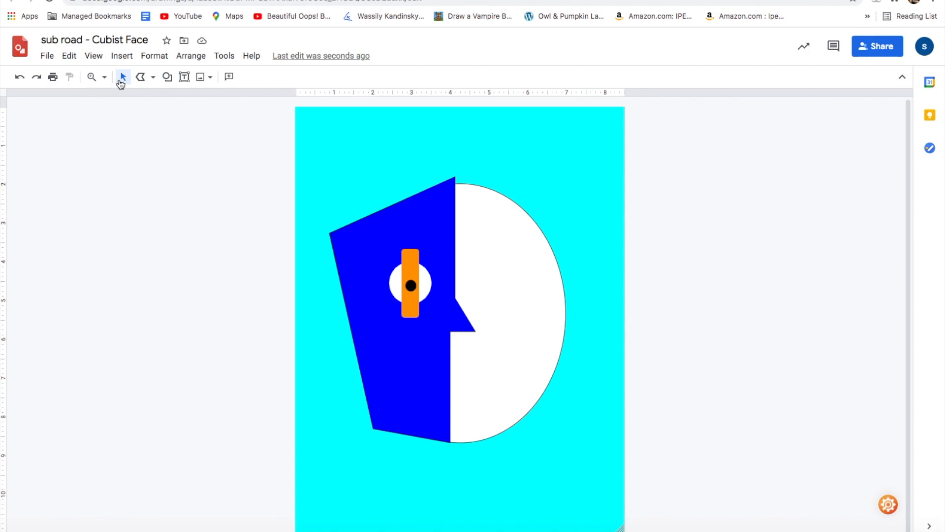
Step: Draw three horizontal lines across the white eye, one above, one through and one below its center
{"action": "left_click", "coordinate": [141, 77]}
{"action": "left_click", "coordinate": [154, 79]}
{"action": "left_click", "coordinate": [158, 98]}
{"action": "mouse_move", "coordinate": [390, 283]}
{"action": "left_mouse_down"}
{"action": "mouse_move", "coordinate": [433, 284]}
{"action": "mouse_move", "coordinate": [403, 268]}
{"action": "mouse_move", "coordinate": [427, 268]}
{"action": "mouse_move", "coordinate": [416, 295]}
{"action": "mouse_move", "coordinate": [431, 302]}
{"action": "left_mouse_up"}
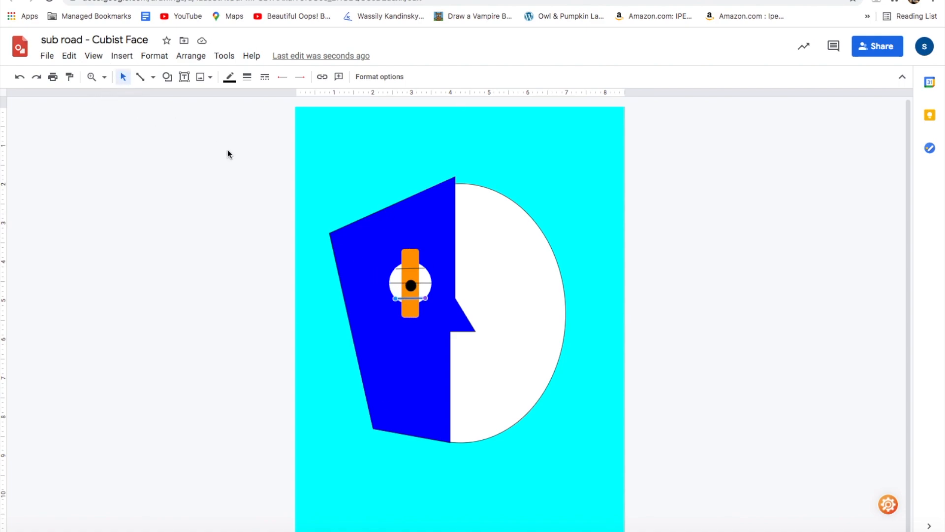
Step: Try a 12px line weight on the lowest line across the eye
{"action": "left_click", "coordinate": [229, 78]}
{"action": "left_click", "coordinate": [247, 78]}
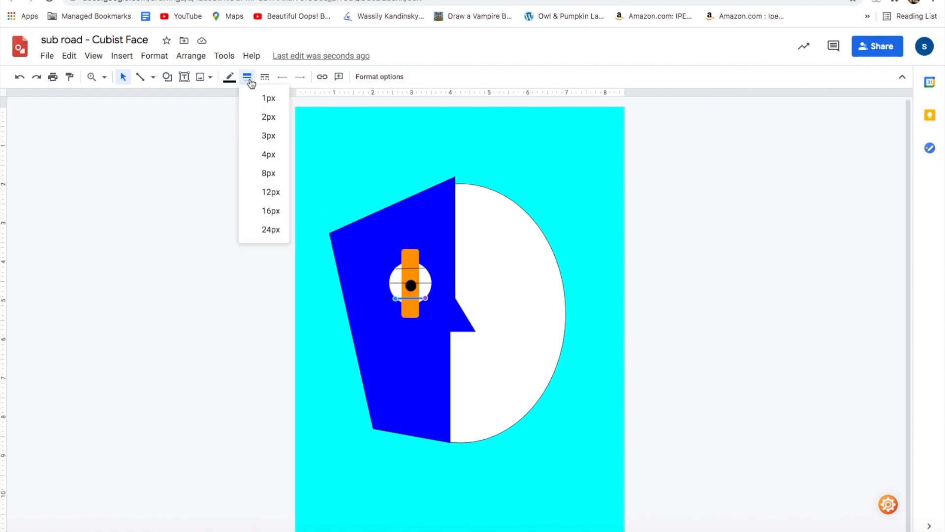
{"action": "left_click", "coordinate": [266, 192]}
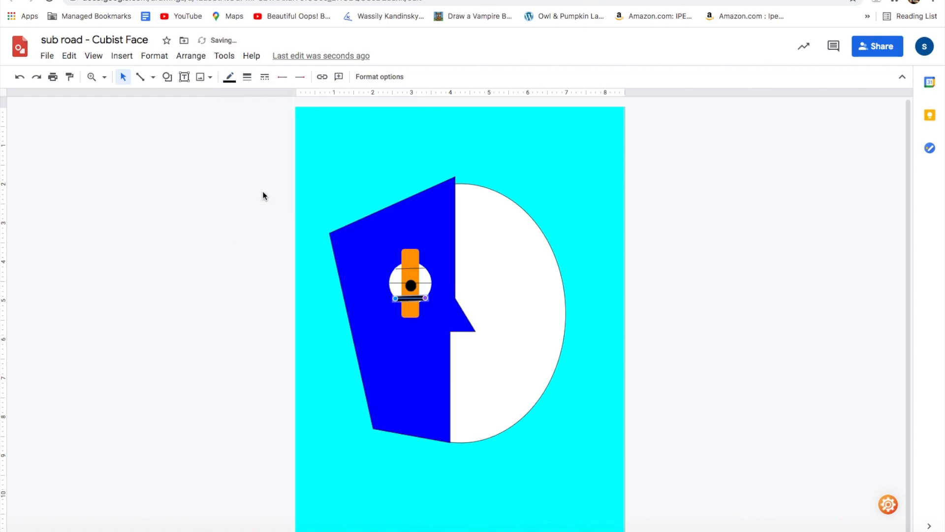
Step: Set the weight of all three horizontal lines across the eye to 4px
{"action": "left_click", "coordinate": [230, 79]}
{"action": "left_click", "coordinate": [246, 77]}
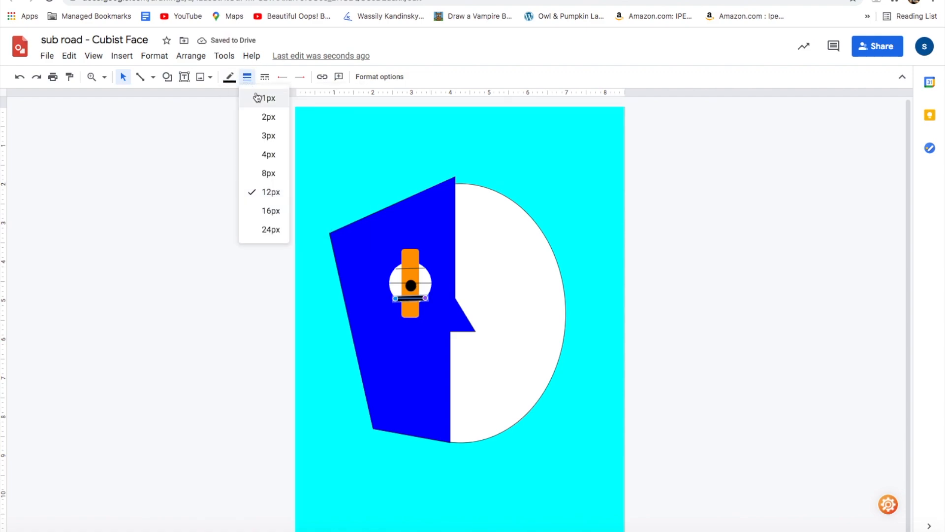
{"action": "left_click", "coordinate": [267, 157]}
{"action": "left_click", "coordinate": [398, 283]}
{"action": "left_click", "coordinate": [230, 78]}
{"action": "left_click", "coordinate": [246, 76]}
{"action": "left_click", "coordinate": [264, 155]}
{"action": "left_click", "coordinate": [395, 269]}
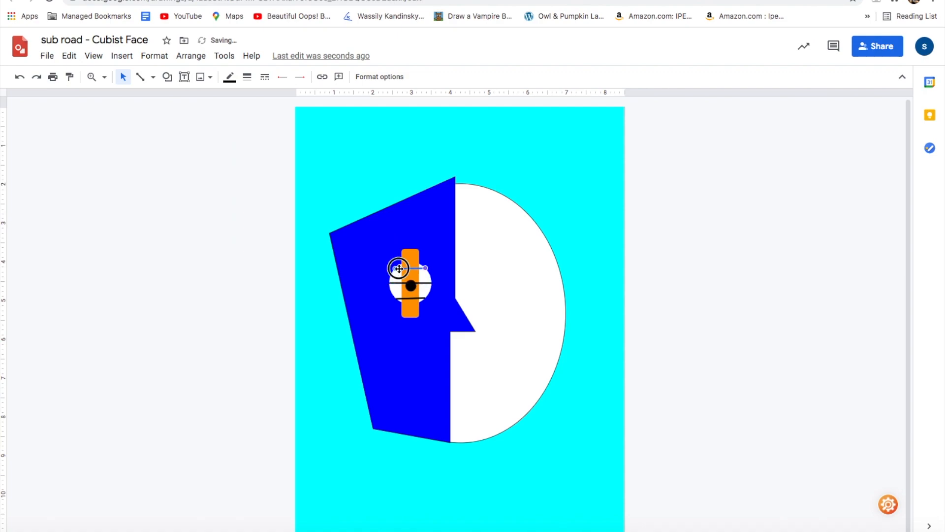
{"action": "left_click", "coordinate": [247, 78]}
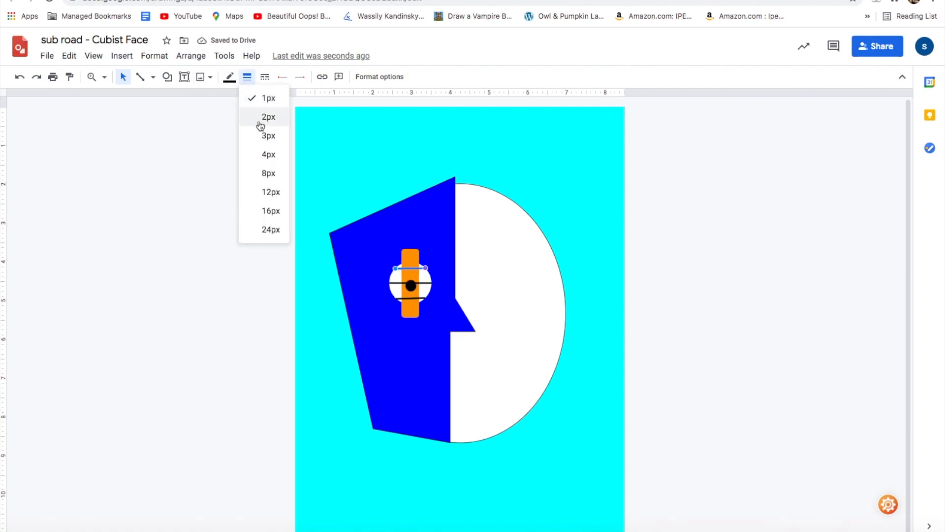
{"action": "left_click", "coordinate": [264, 154]}
{"action": "left_click", "coordinate": [709, 286]}
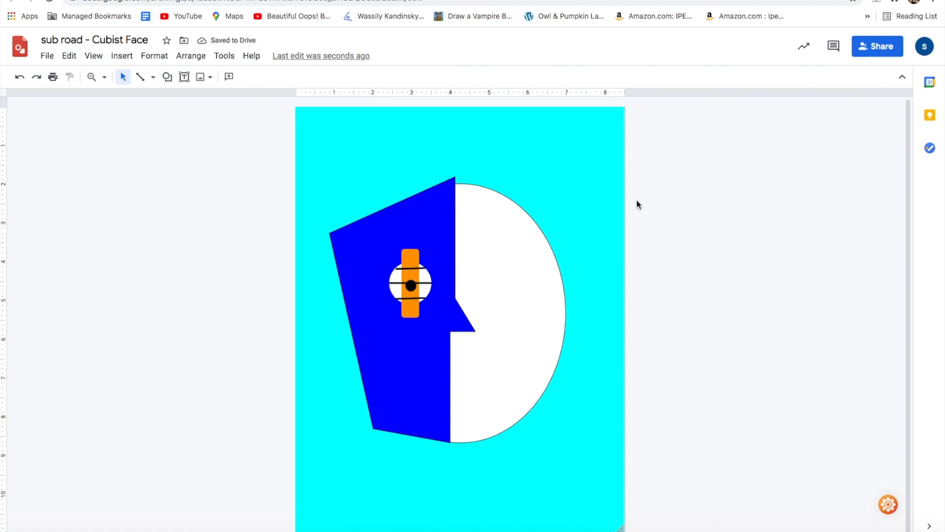
Step: Try a wide rounded rectangle as the second eye on the white half, and delete it
{"action": "left_click", "coordinate": [168, 77]}
{"action": "mouse_move", "coordinate": [176, 98]}
{"action": "left_click", "coordinate": [274, 102]}
{"action": "left_click_drag", "start_coordinate": [485, 287], "coordinate": [543, 313]}
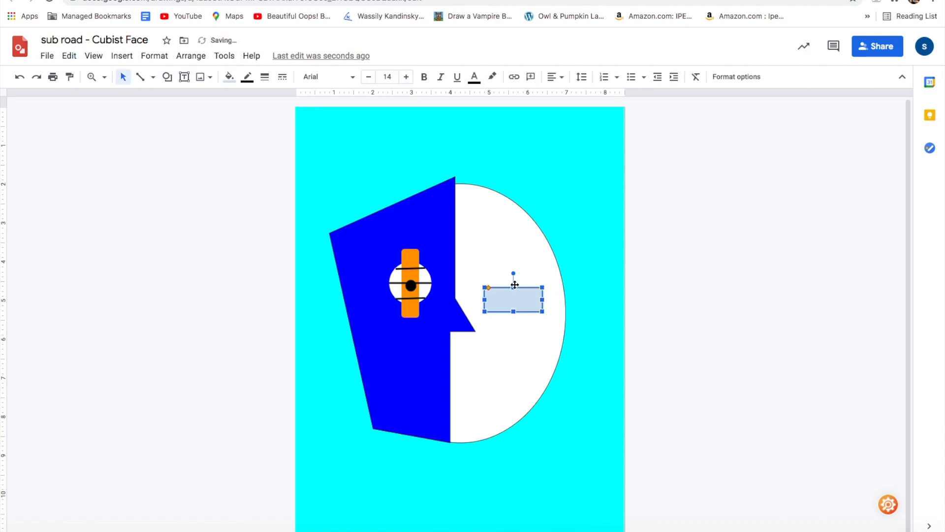
{"action": "key", "text": "Delete"}
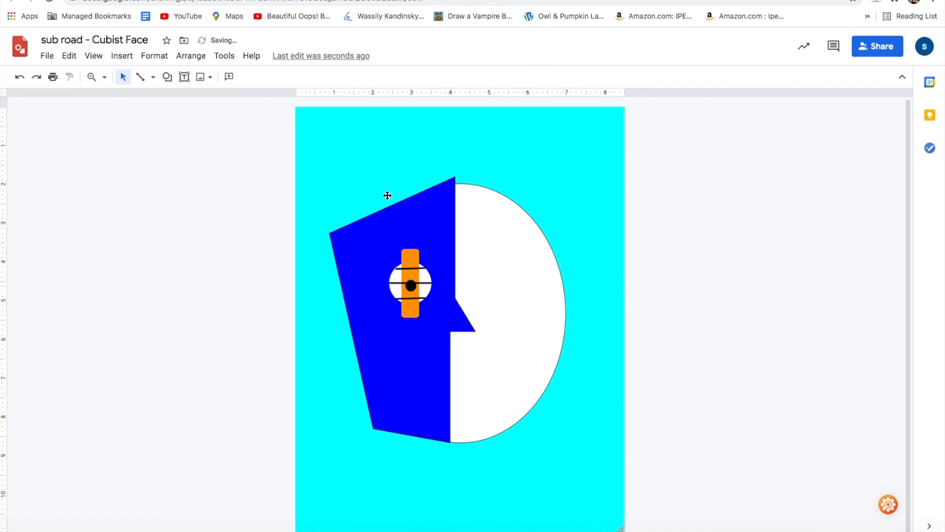
Step: Draw a wide, flat hexagon on the white half beside the nose as the second eye
{"action": "left_click", "coordinate": [168, 77]}
{"action": "mouse_move", "coordinate": [176, 105]}
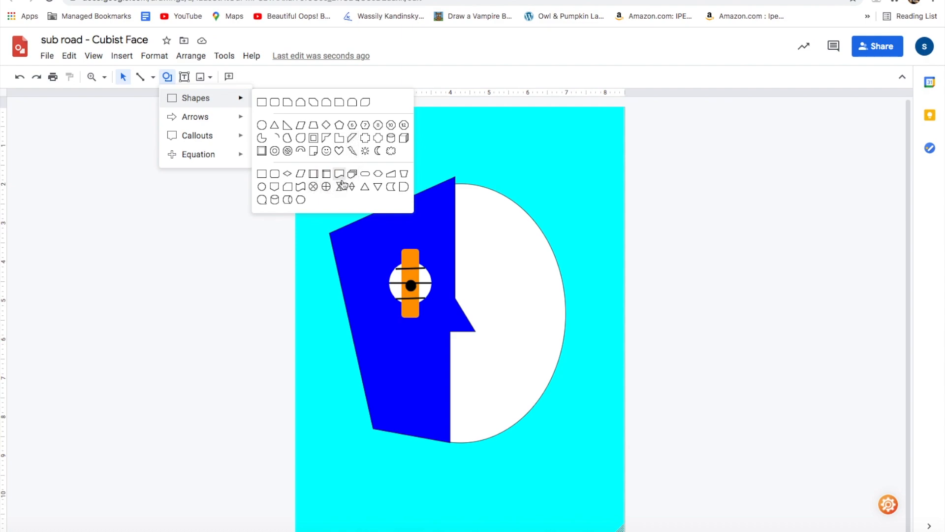
{"action": "left_click", "coordinate": [378, 173]}
{"action": "left_click_drag", "start_coordinate": [483, 293], "coordinate": [541, 324]}
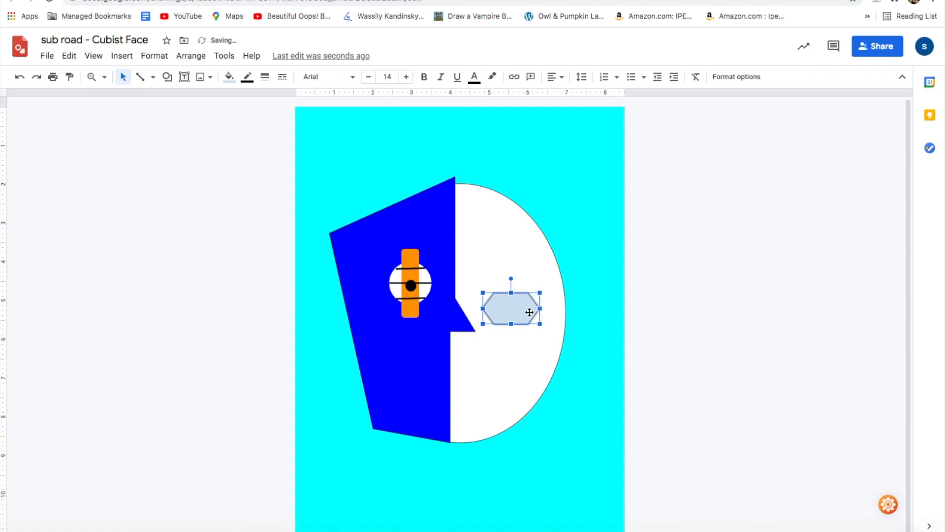
Step: Fill the hexagonal eye with a dark orange radial gradient and move it slightly higher on the white half
{"action": "left_click", "coordinate": [168, 77]}
{"action": "left_click", "coordinate": [234, 79]}
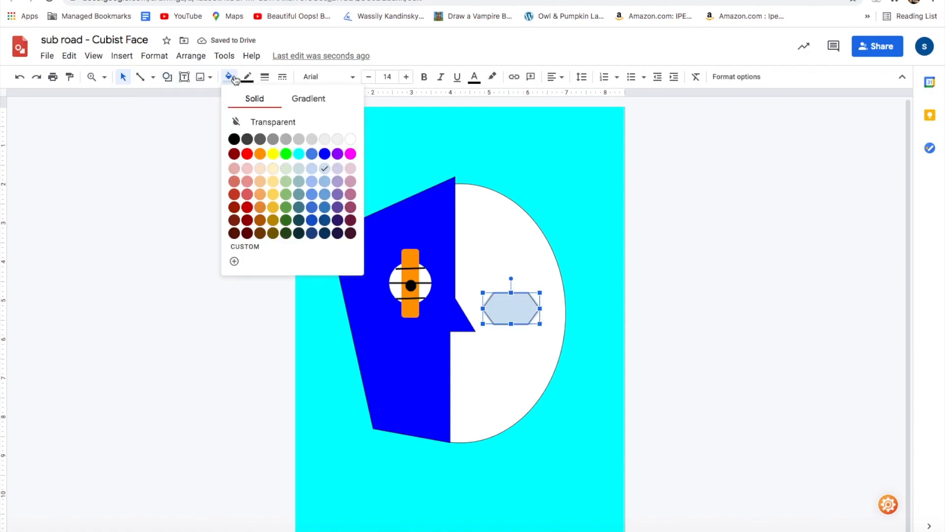
{"action": "left_click", "coordinate": [311, 98]}
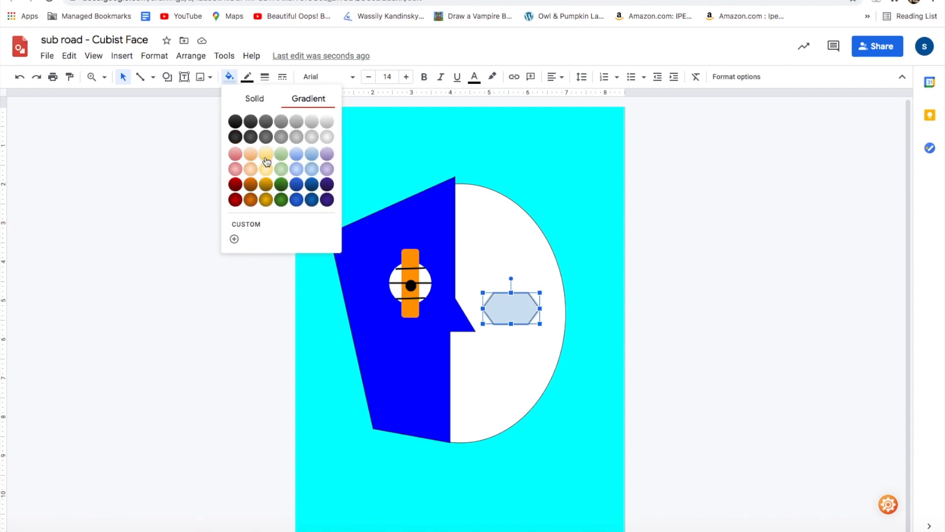
{"action": "left_click", "coordinate": [250, 200]}
{"action": "mouse_move", "coordinate": [517, 302]}
{"action": "left_mouse_down"}
{"action": "mouse_move", "coordinate": [526, 302]}
{"action": "mouse_move", "coordinate": [519, 283]}
{"action": "mouse_move", "coordinate": [525, 290]}
{"action": "left_mouse_up"}
{"action": "left_click", "coordinate": [575, 306]}
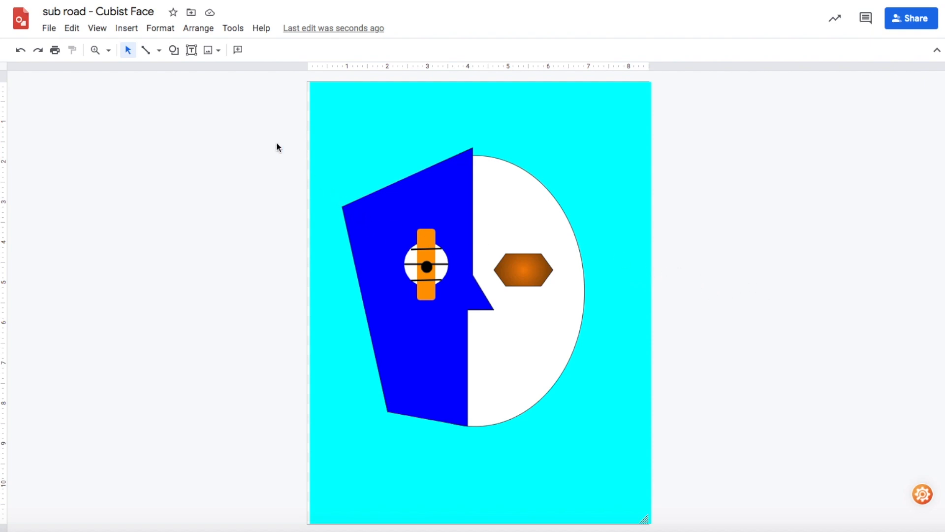
Step: Draw three short lines fanning downward from the lower edge of the hexagonal eye as lashes
{"action": "left_click", "coordinate": [158, 50]}
{"action": "left_click", "coordinate": [158, 69]}
{"action": "mouse_move", "coordinate": [511, 286]}
{"action": "left_mouse_down"}
{"action": "mouse_move", "coordinate": [504, 302]}
{"action": "mouse_move", "coordinate": [523, 304]}
{"action": "mouse_move", "coordinate": [537, 286]}
{"action": "left_mouse_up"}
{"action": "left_click_drag", "start_coordinate": [545, 300], "coordinate": [547, 304]}
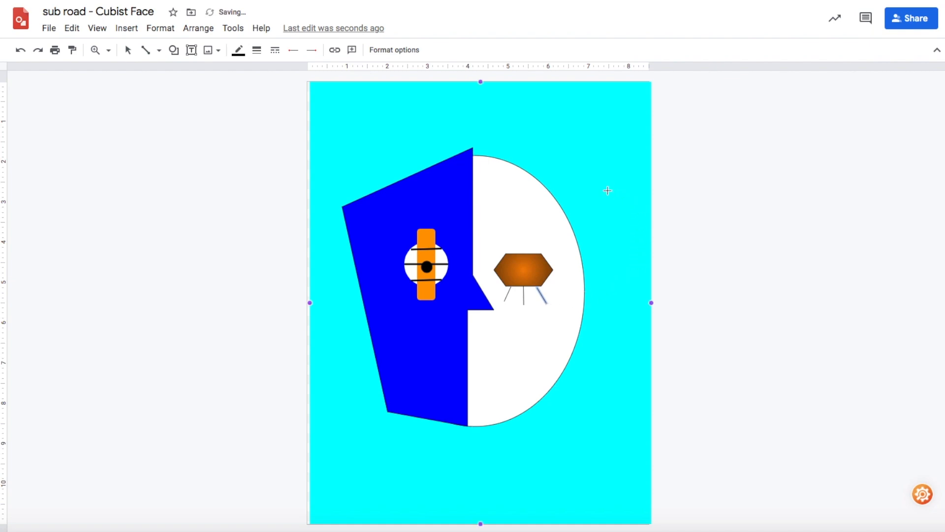
Step: Draw a wide, flat diamond split by a horizontal line as the mouth across both face halves, and fill it yellow
{"action": "left_click", "coordinate": [173, 50]}
{"action": "mouse_move", "coordinate": [182, 74]}
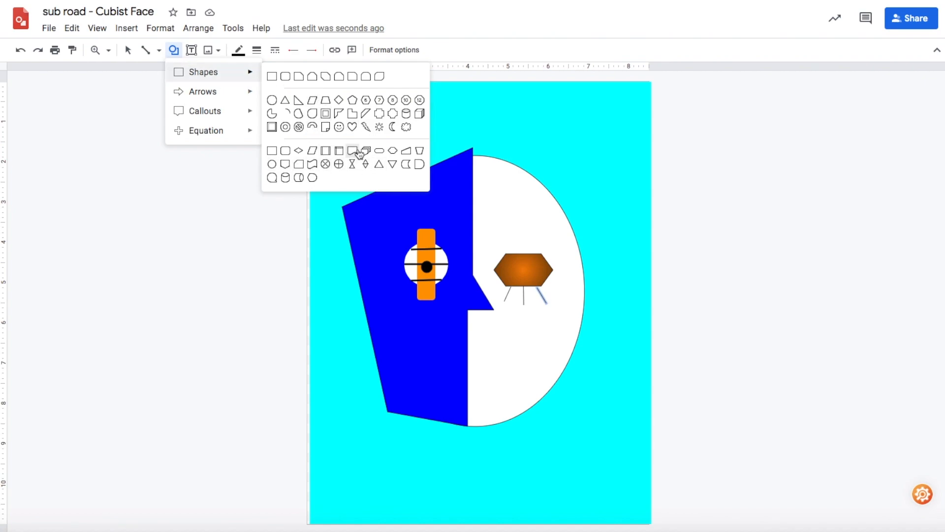
{"action": "left_click", "coordinate": [366, 164]}
{"action": "left_click_drag", "start_coordinate": [426, 348], "coordinate": [511, 377]}
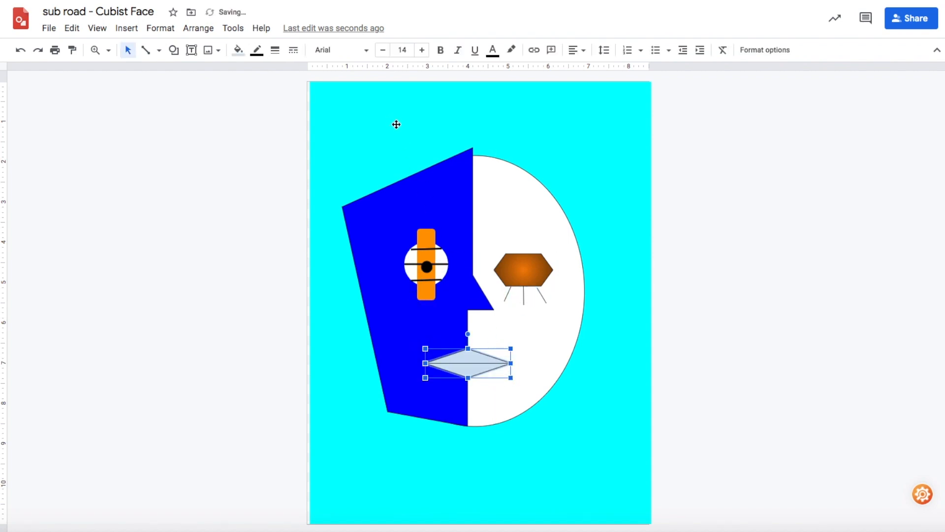
{"action": "left_click", "coordinate": [236, 53]}
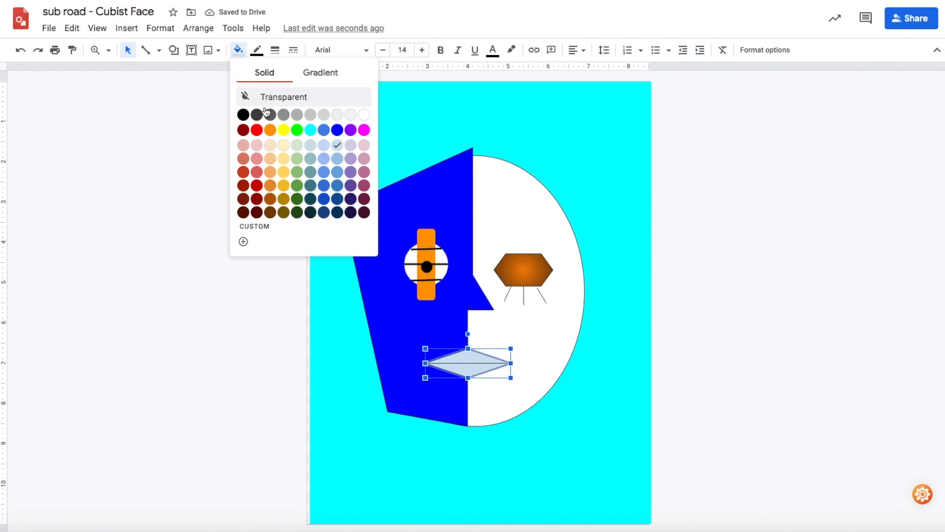
{"action": "left_click", "coordinate": [289, 130]}
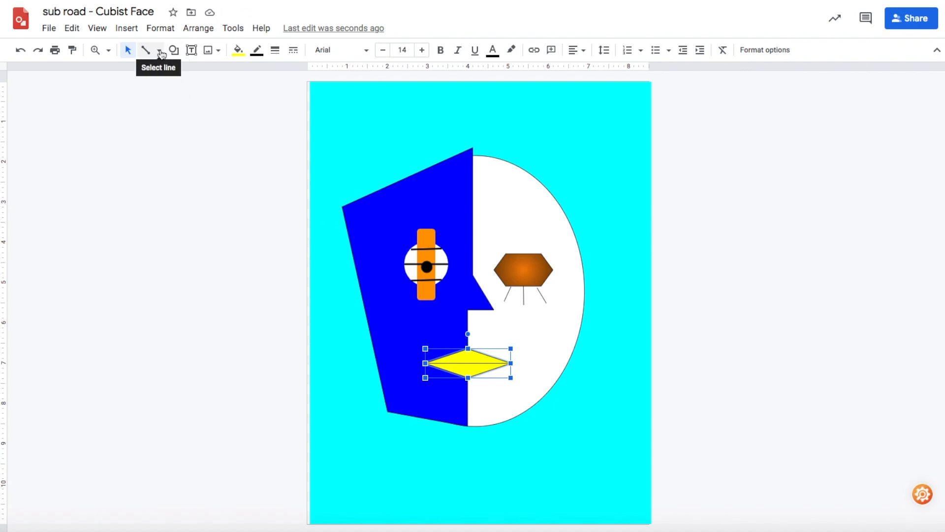
Step: Draw a closed teardrop-like shape with the Curve tool, placed along the lower outer edge of the blue half, and fill it red
{"action": "left_click", "coordinate": [160, 52]}
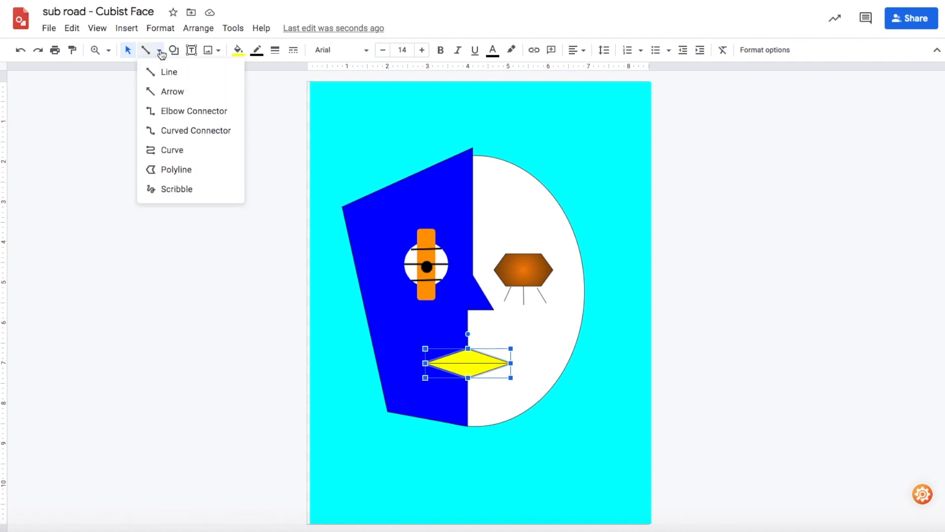
{"action": "left_click", "coordinate": [173, 170]}
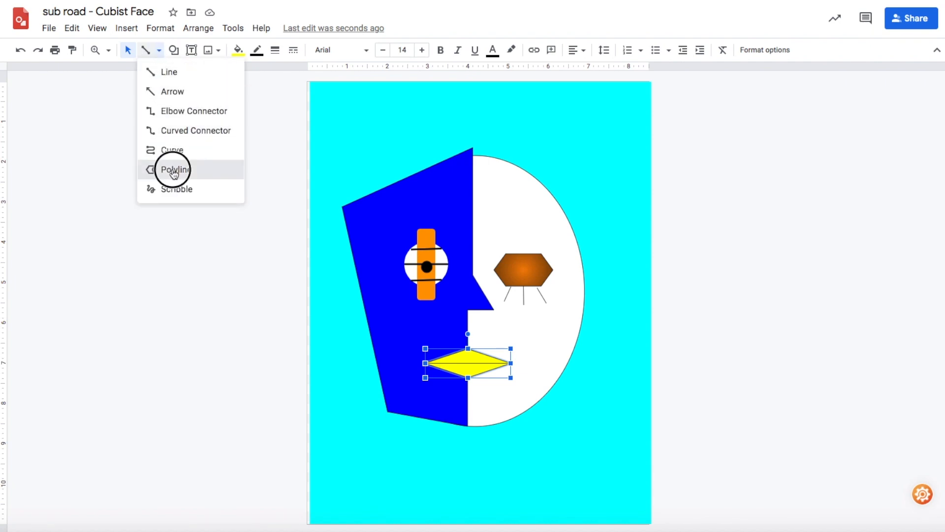
{"action": "left_click", "coordinate": [170, 151]}
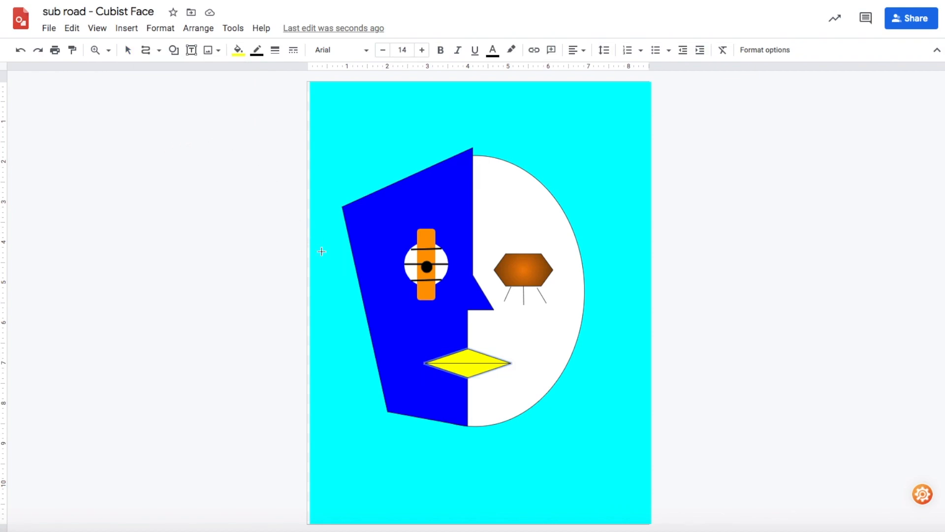
{"action": "left_click", "coordinate": [349, 233]}
{"action": "left_click", "coordinate": [383, 253]}
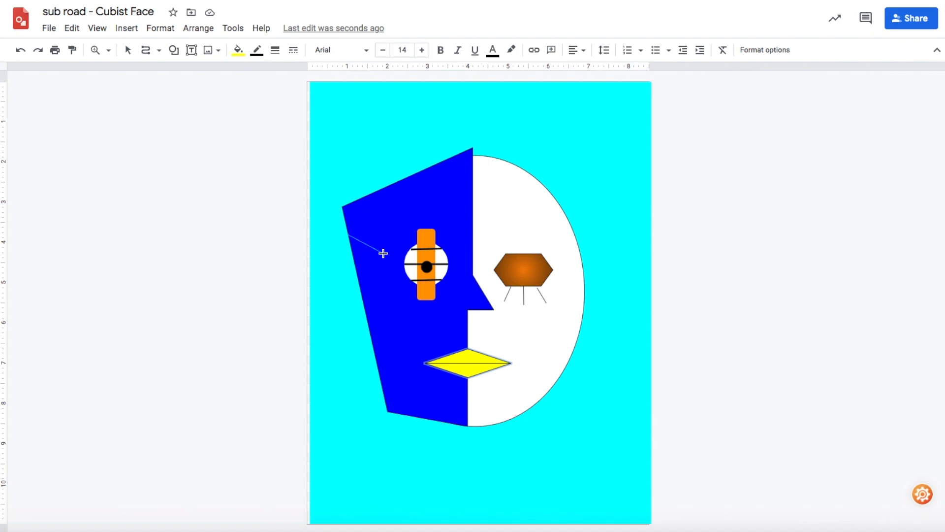
{"action": "left_click", "coordinate": [370, 324]}
{"action": "left_click", "coordinate": [349, 236]}
{"action": "left_click", "coordinate": [367, 256]}
{"action": "left_click", "coordinate": [387, 289]}
{"action": "left_click", "coordinate": [128, 50]}
{"action": "left_click_drag", "start_coordinate": [370, 262], "coordinate": [399, 343]}
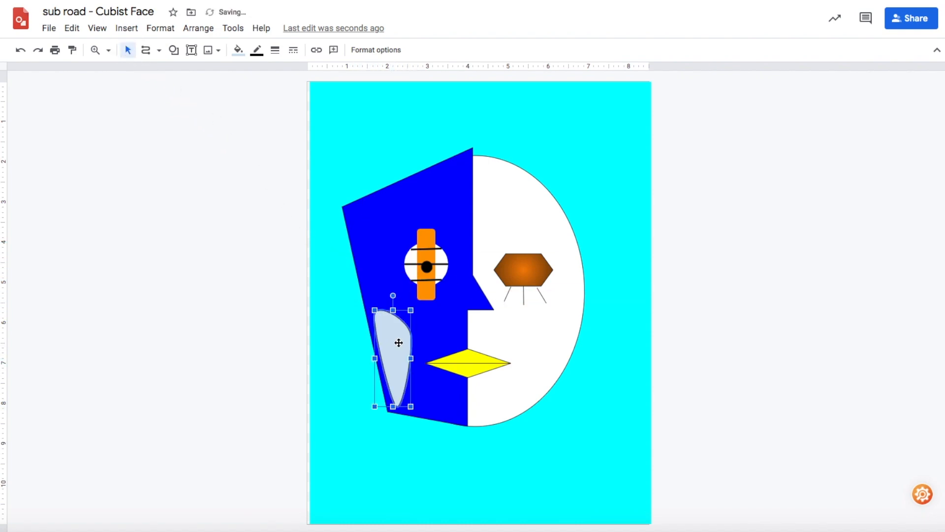
{"action": "left_click", "coordinate": [238, 50]}
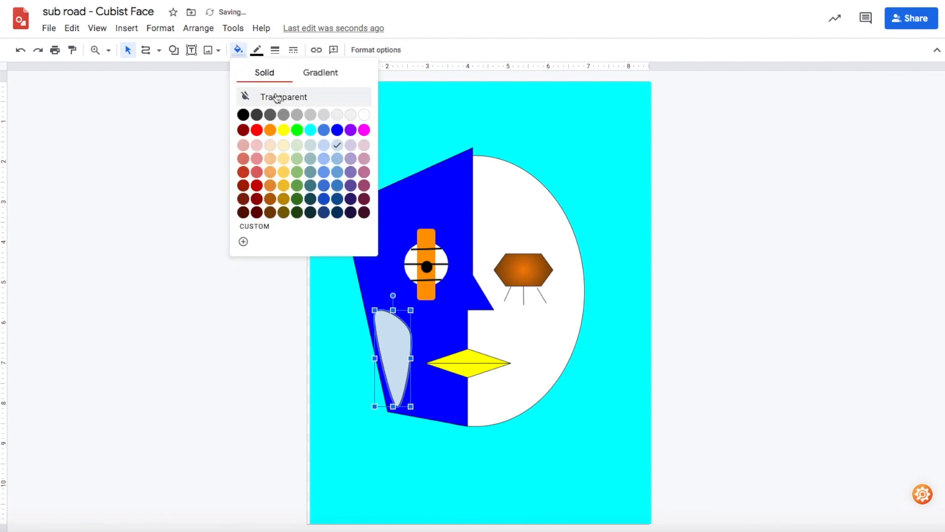
{"action": "left_click", "coordinate": [256, 130]}
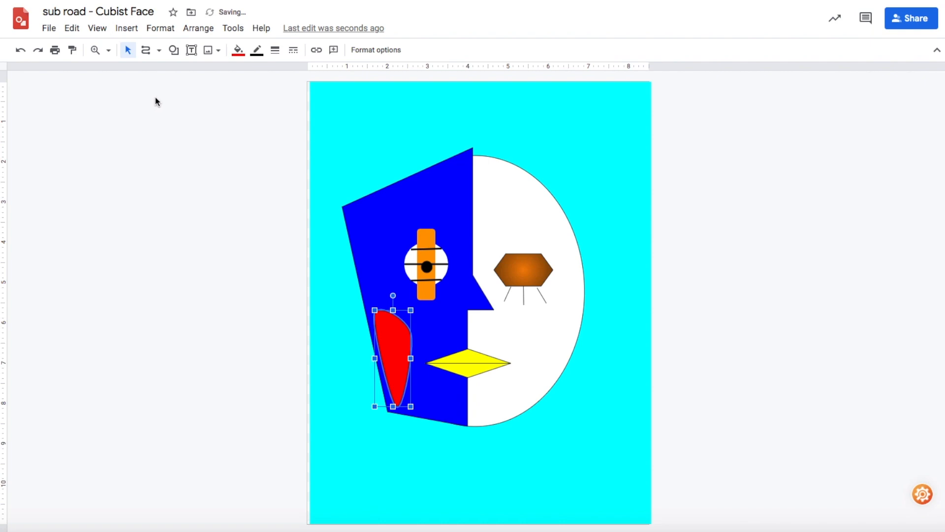
Step: Set the red cheek shape's outline to 4px and scribble a wavy line across it
{"action": "left_click", "coordinate": [159, 51]}
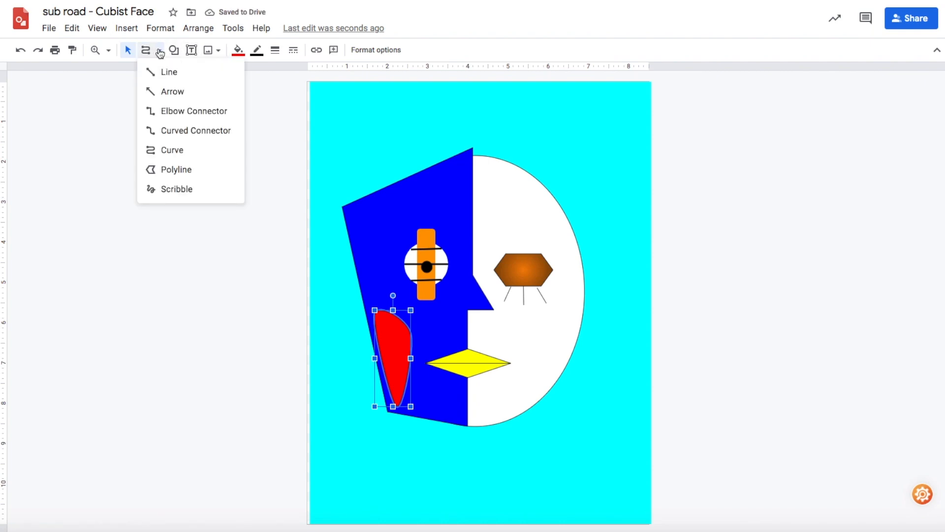
{"action": "left_click", "coordinate": [170, 190]}
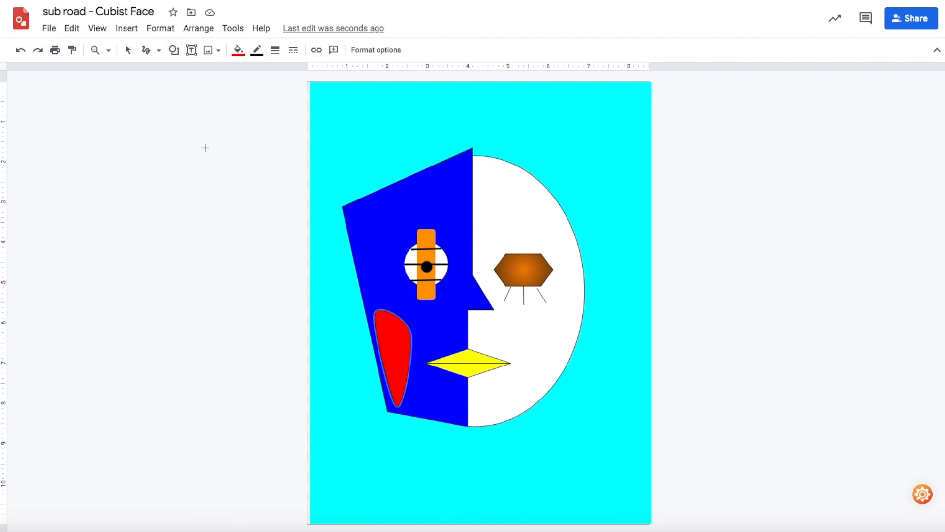
{"action": "left_click", "coordinate": [274, 51]}
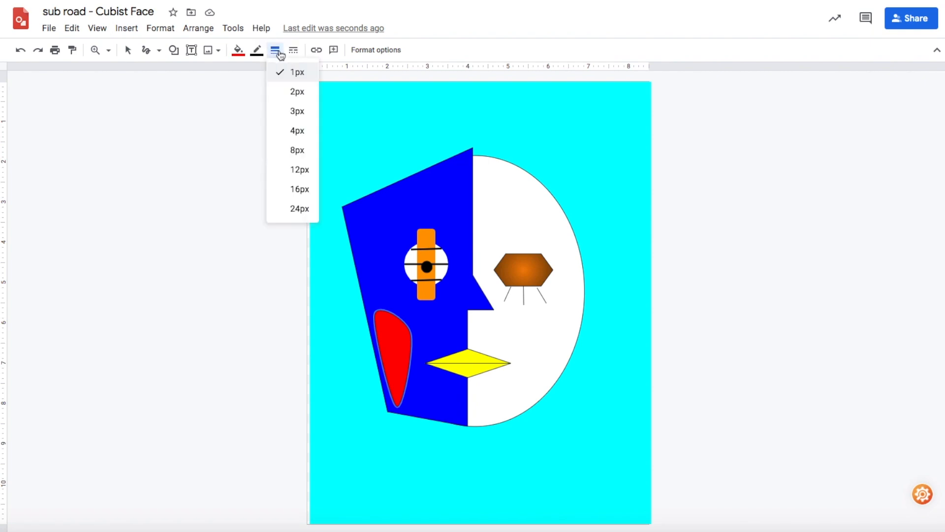
{"action": "left_click", "coordinate": [293, 131]}
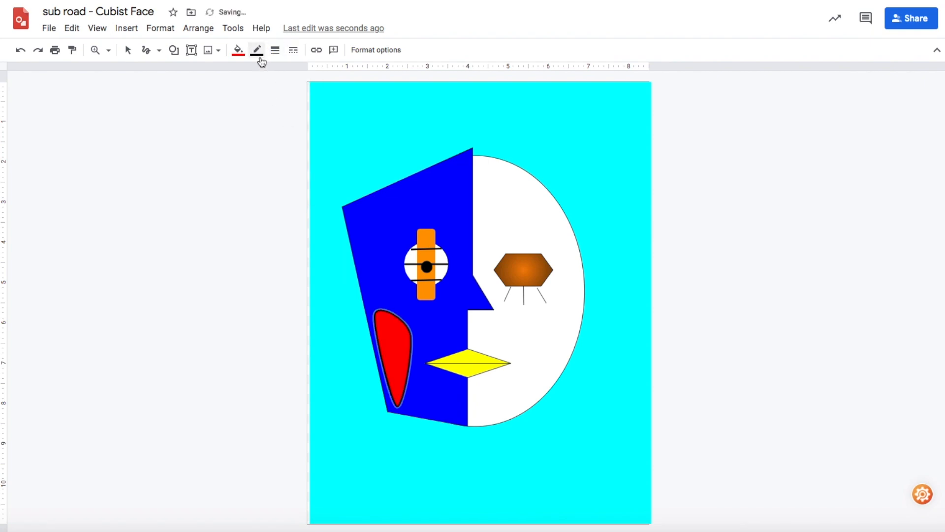
{"action": "left_click_drag", "start_coordinate": [378, 335], "coordinate": [406, 372]}
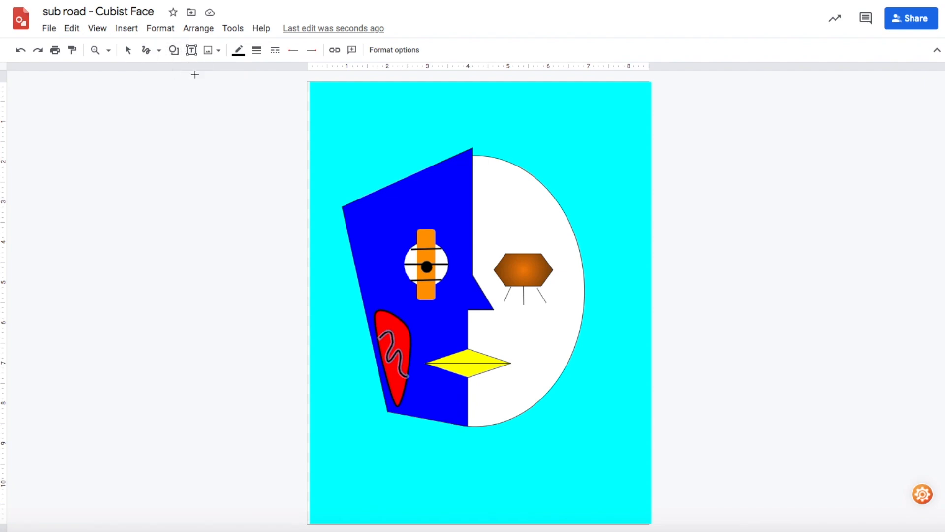
Step: Draw a triangular polyline from the head's center edge over the blue half's upper outer corner, and fill it yellow
{"action": "left_click", "coordinate": [173, 50]}
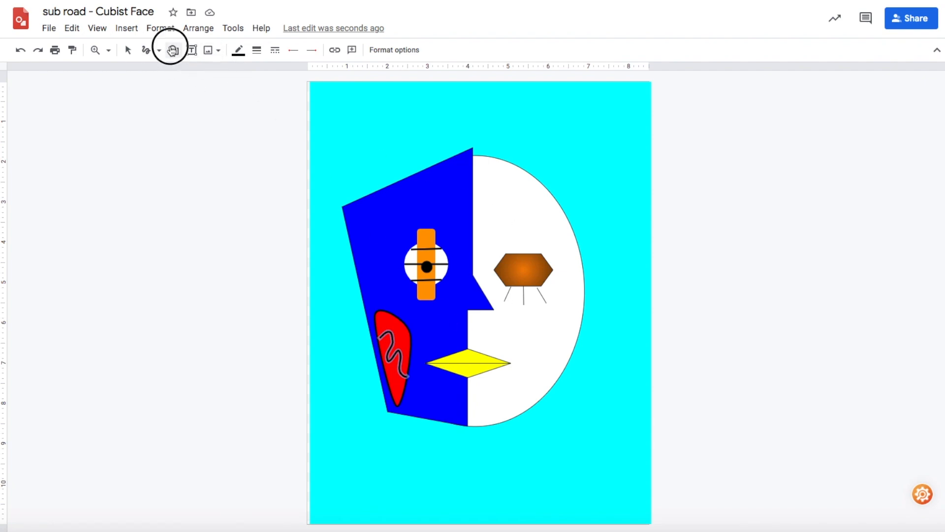
{"action": "mouse_move", "coordinate": [183, 75]}
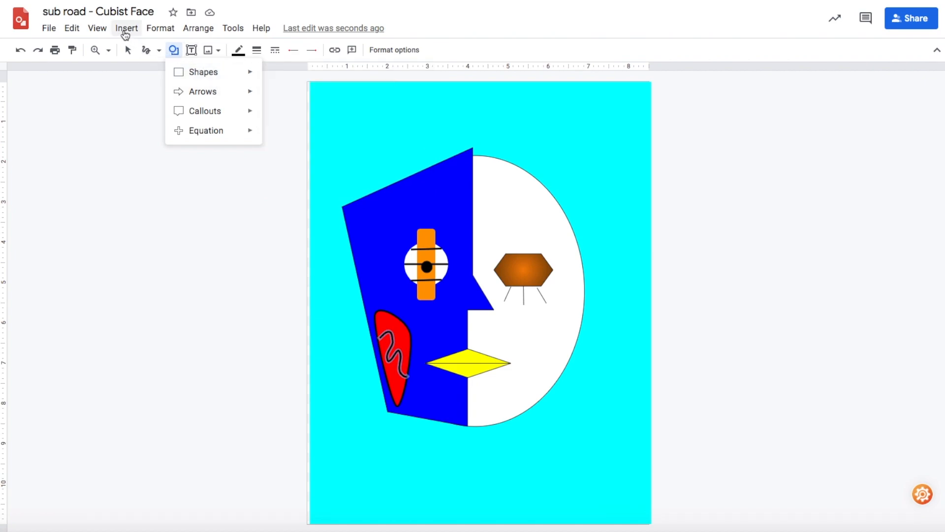
{"action": "left_click", "coordinate": [159, 50]}
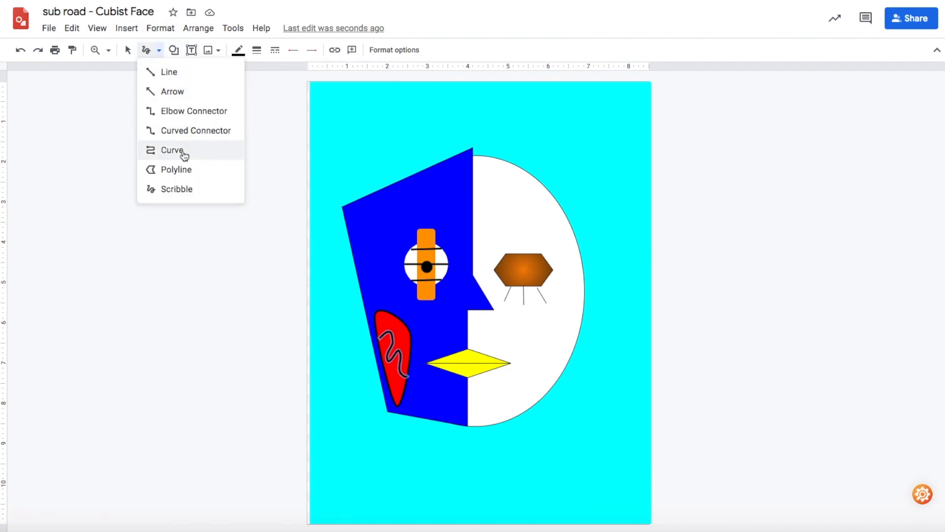
{"action": "left_click", "coordinate": [182, 168]}
{"action": "left_click_drag", "start_coordinate": [471, 155], "coordinate": [316, 258]}
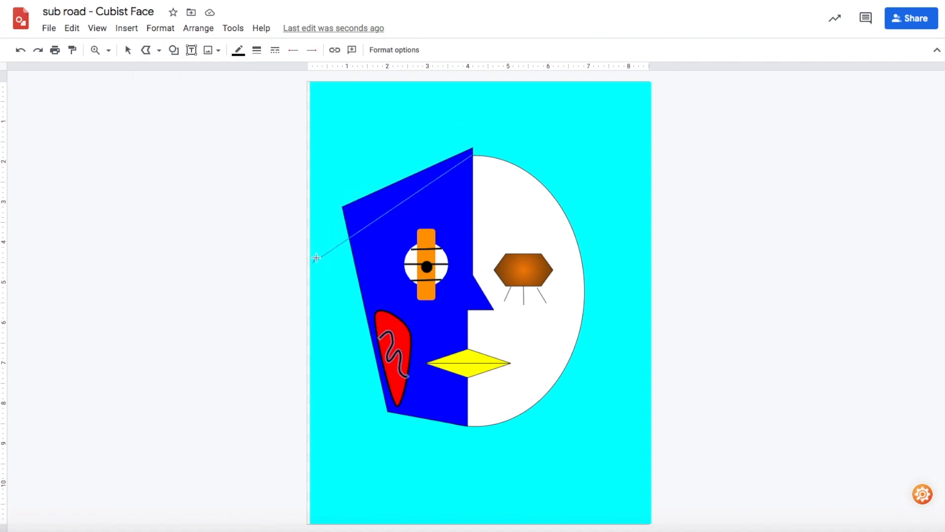
{"action": "left_click", "coordinate": [329, 172]}
{"action": "left_click", "coordinate": [472, 154]}
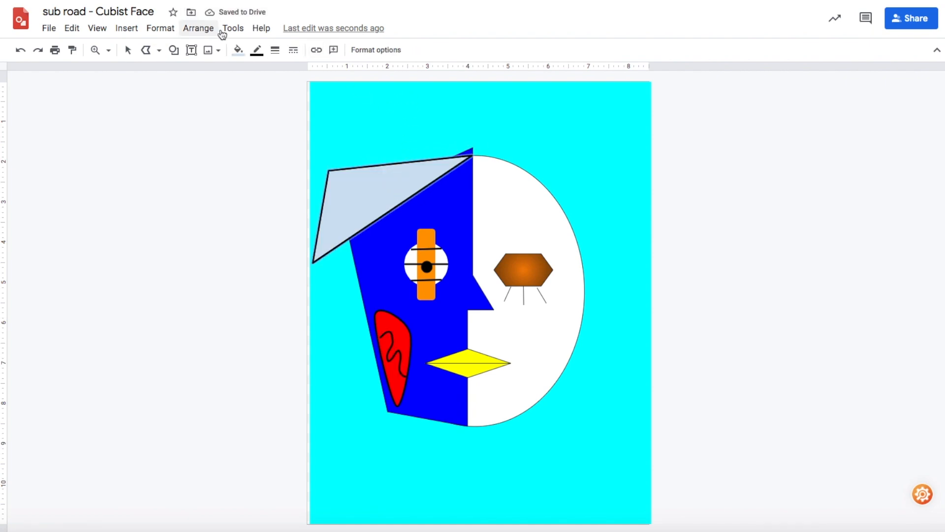
{"action": "left_click", "coordinate": [238, 51]}
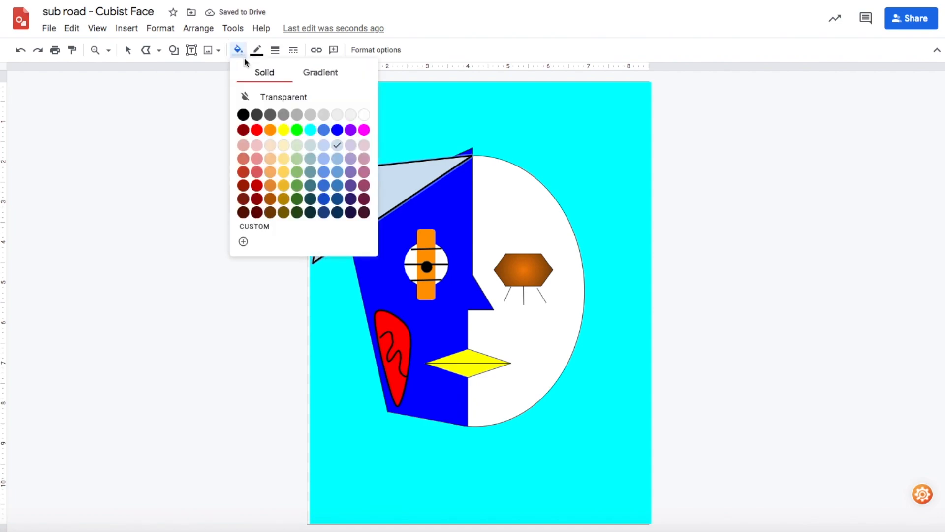
{"action": "left_click", "coordinate": [284, 129]}
{"action": "left_click", "coordinate": [150, 52]}
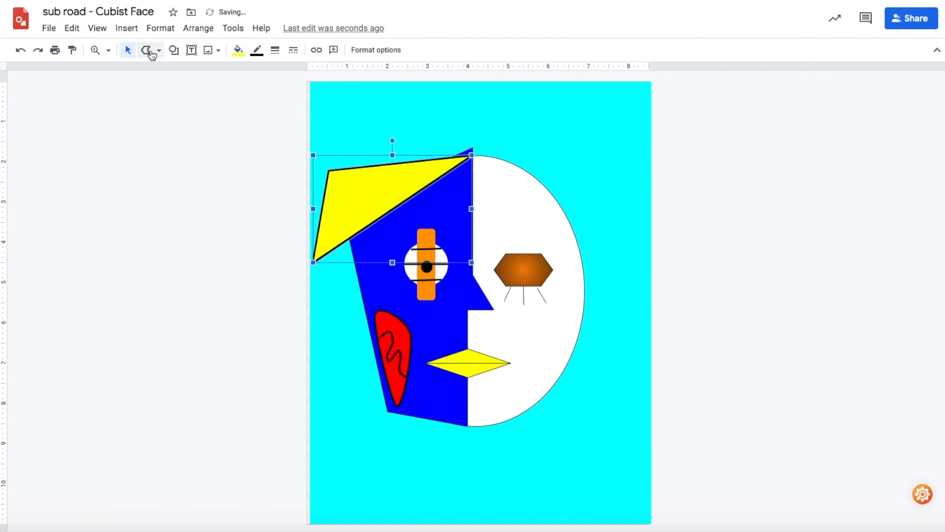
{"action": "left_click", "coordinate": [146, 50]}
{"action": "left_click", "coordinate": [159, 50]}
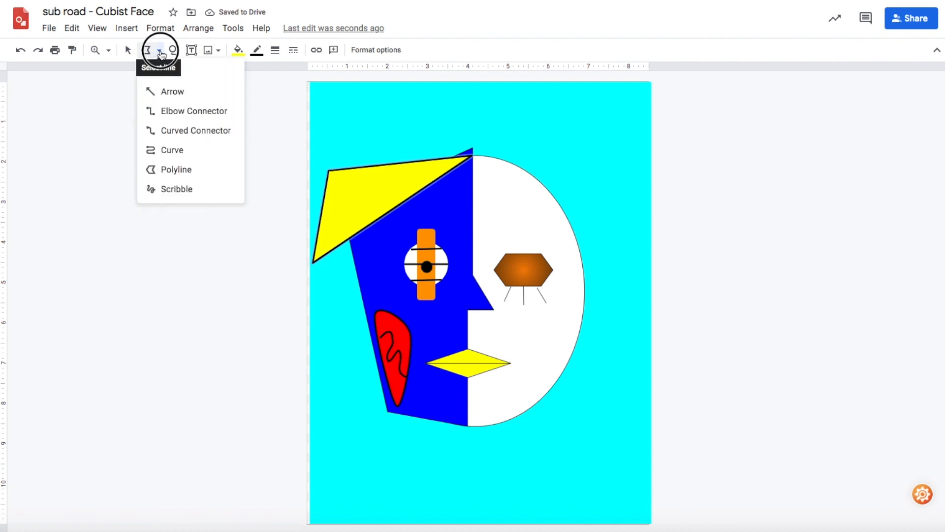
{"action": "left_click", "coordinate": [411, 192]}
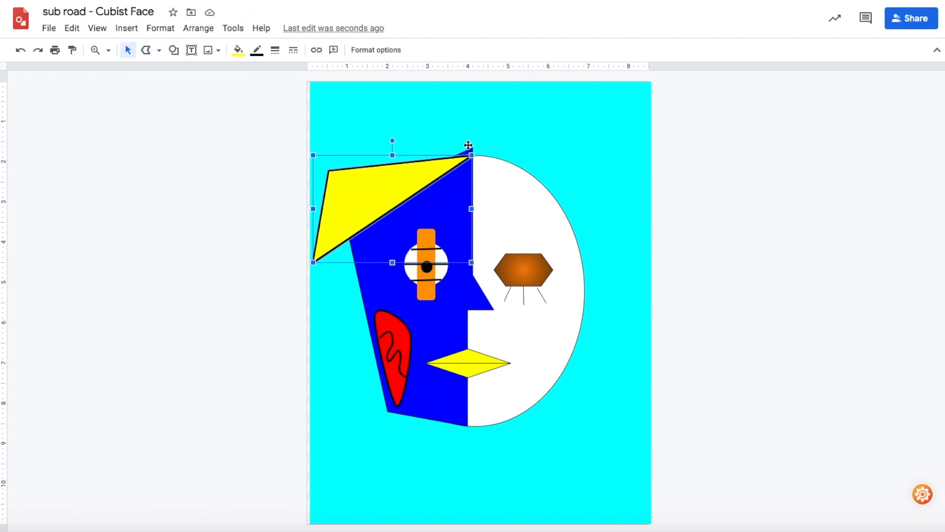
Step: Nudge the cyan background rectangle so it lines up with the page edges
{"action": "mouse_move", "coordinate": [478, 150]}
{"action": "left_mouse_down"}
{"action": "mouse_move", "coordinate": [502, 140]}
{"action": "mouse_move", "coordinate": [466, 150]}
{"action": "left_mouse_up"}
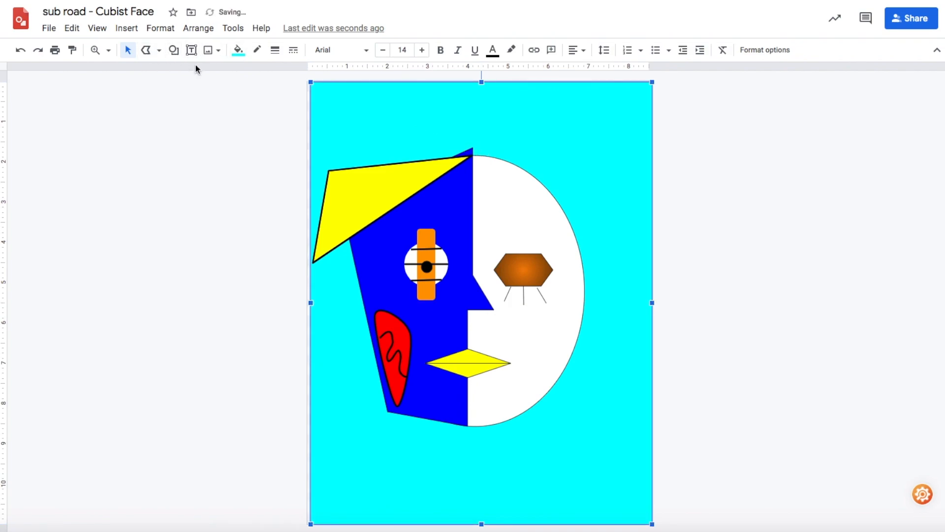
{"action": "left_click", "coordinate": [206, 144]}
{"action": "left_click", "coordinate": [351, 118]}
{"action": "left_click", "coordinate": [72, 28]}
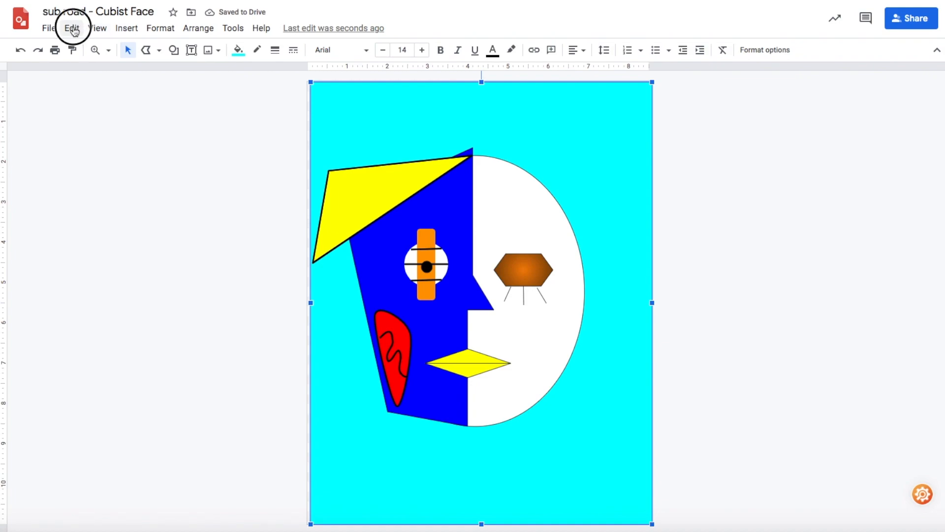
{"action": "left_click", "coordinate": [86, 56]}
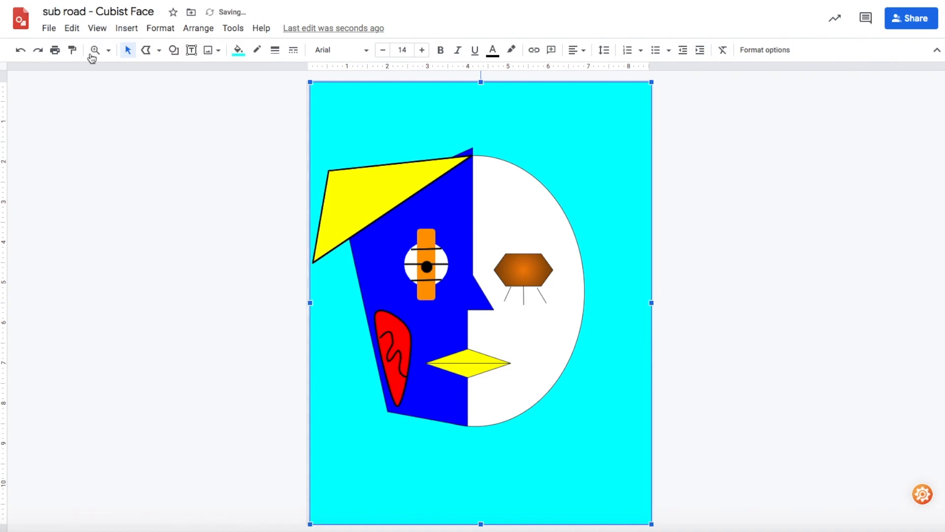
{"action": "left_click_drag", "start_coordinate": [333, 98], "coordinate": [332, 99]}
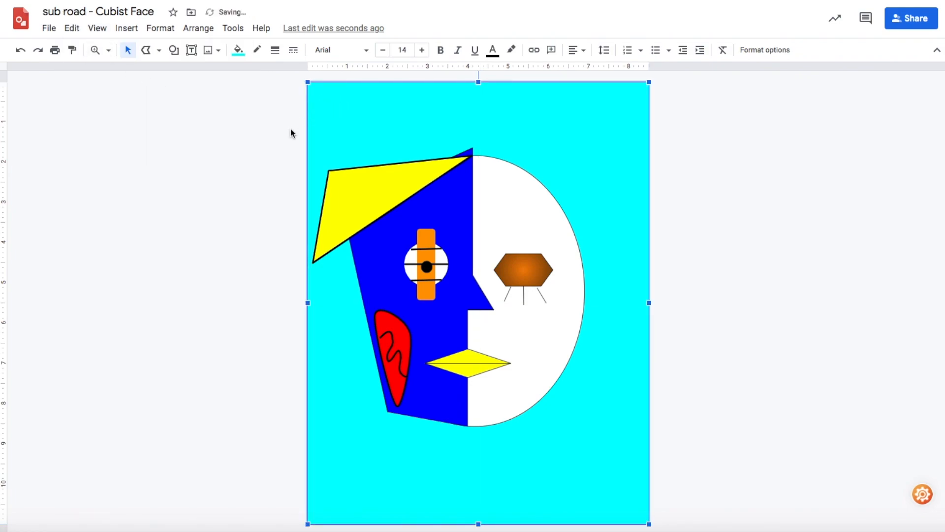
Step: Draw a triangular polyline from the head's top center out past the white half's upper edge, and fill it magenta
{"action": "left_click", "coordinate": [300, 140]}
{"action": "left_click", "coordinate": [146, 49]}
{"action": "left_click_drag", "start_coordinate": [474, 157], "coordinate": [646, 115]}
{"action": "left_click", "coordinate": [646, 114]}
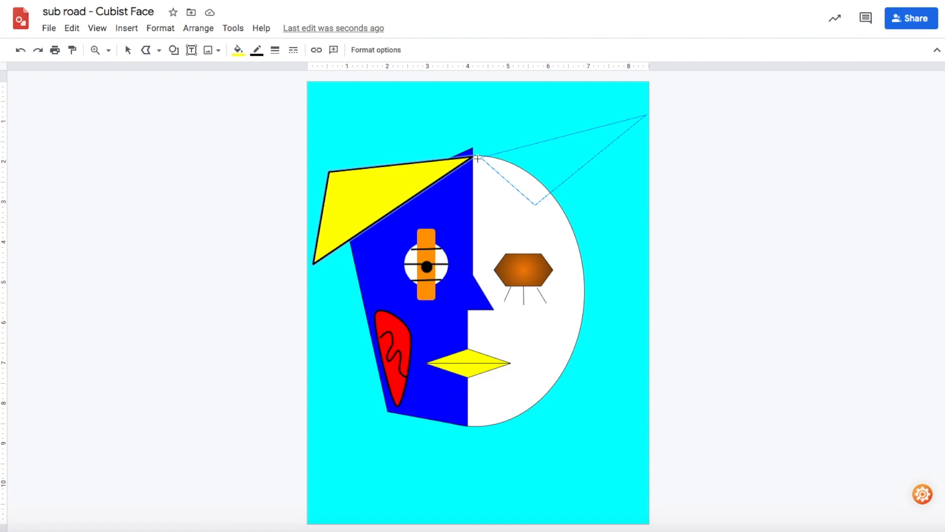
{"action": "left_click", "coordinate": [477, 158]}
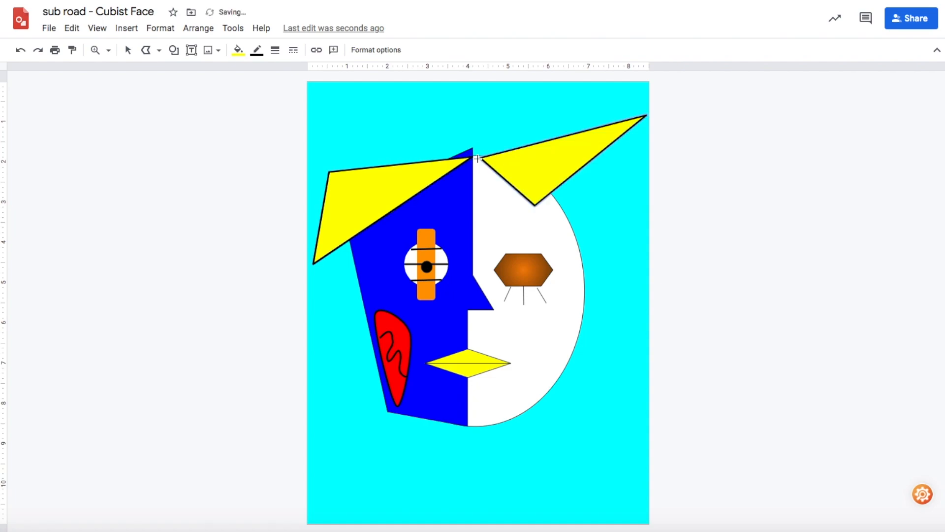
{"action": "left_click", "coordinate": [238, 49]}
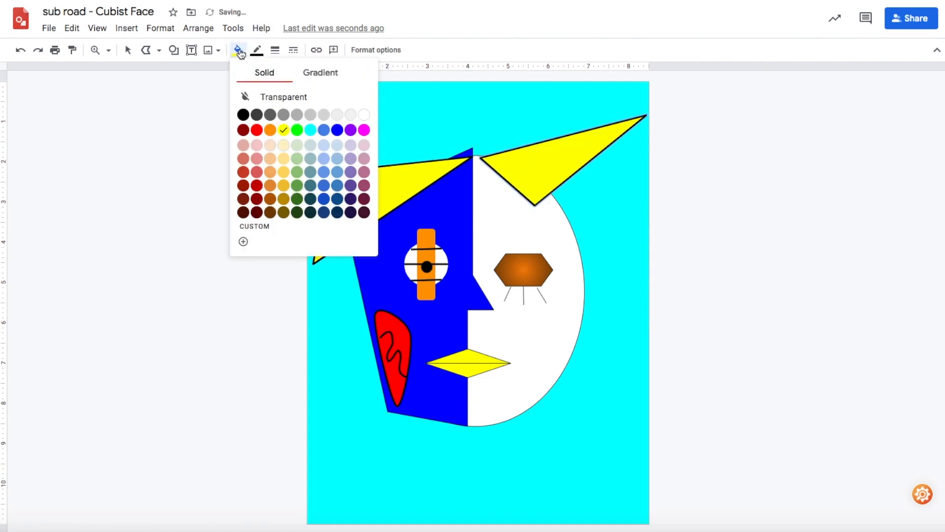
{"action": "left_click", "coordinate": [312, 130]}
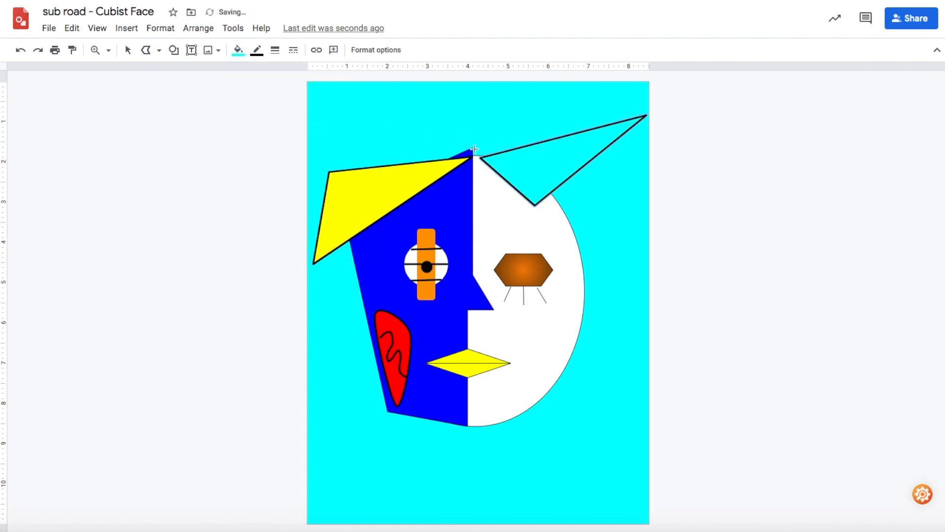
{"action": "left_click", "coordinate": [238, 50]}
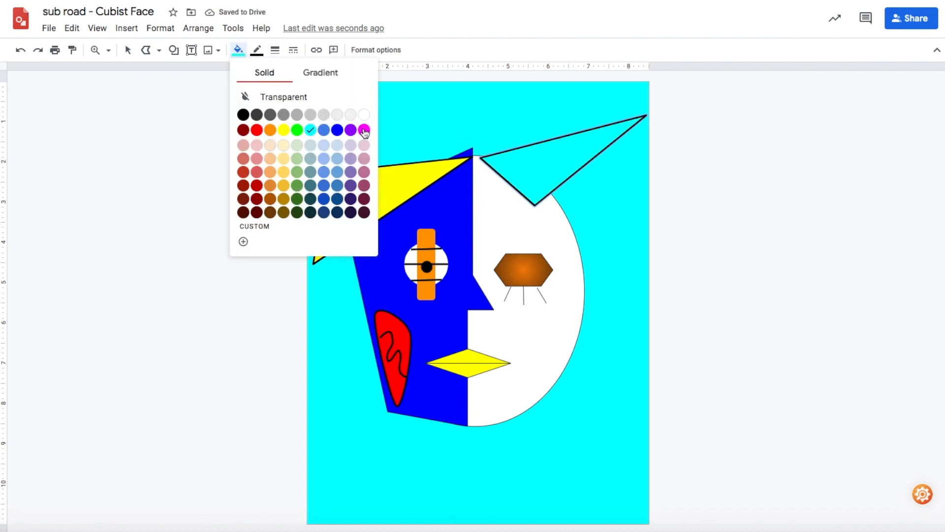
{"action": "left_click", "coordinate": [364, 130]}
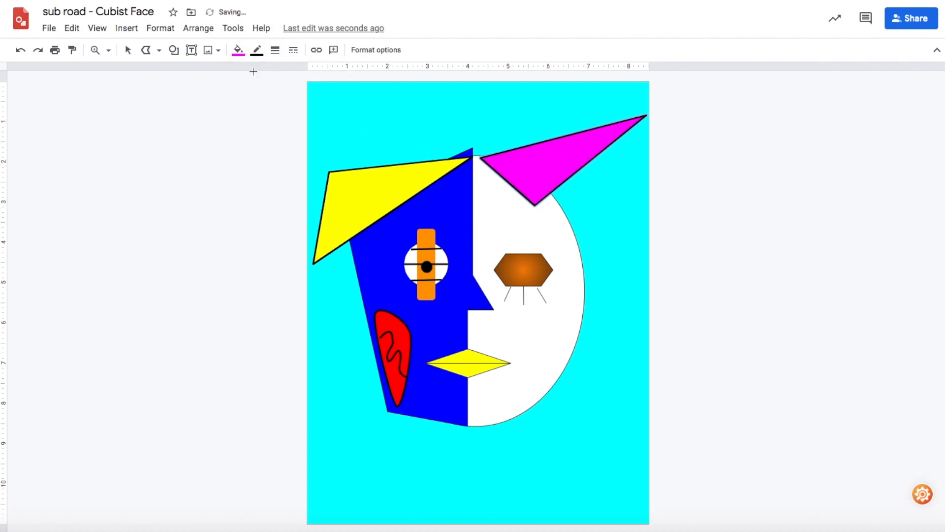
Step: Rotate the magenta triangle to point more steeply upward, shrink it, and place its inner corner at the head's top center
{"action": "left_click", "coordinate": [128, 49]}
{"action": "left_click_drag", "start_coordinate": [536, 173], "coordinate": [522, 172]}
{"action": "left_click_drag", "start_coordinate": [549, 104], "coordinate": [532, 144]}
{"action": "left_click", "coordinate": [547, 142]}
{"action": "left_click", "coordinate": [550, 155]}
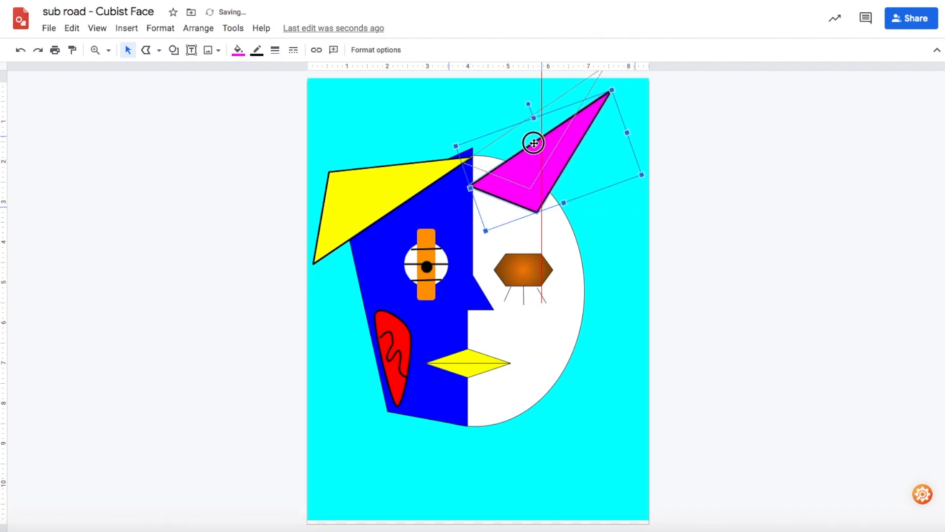
{"action": "left_click_drag", "start_coordinate": [622, 108], "coordinate": [576, 125]}
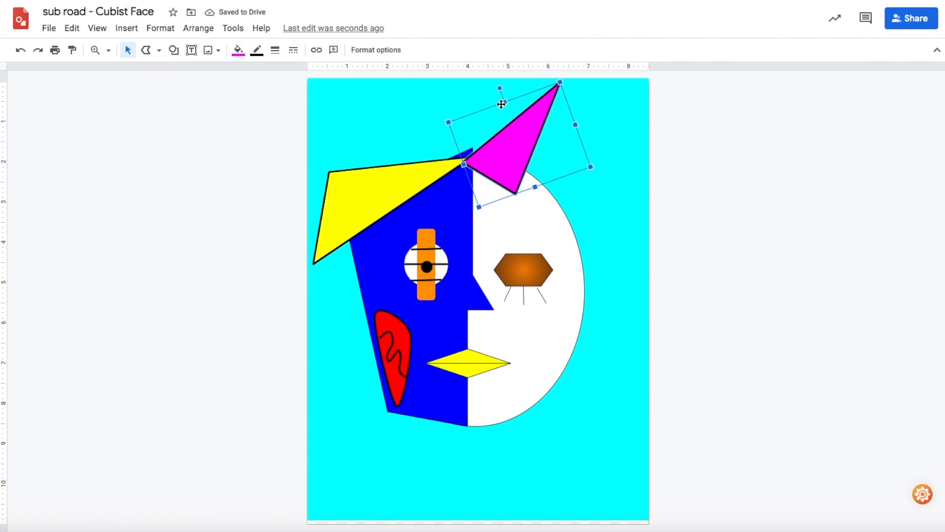
Step: Duplicate the magenta triangle, fill the copy green, and rotate and move it to stand upright on top of the blue half
{"action": "key", "text": "ctrl+d"}
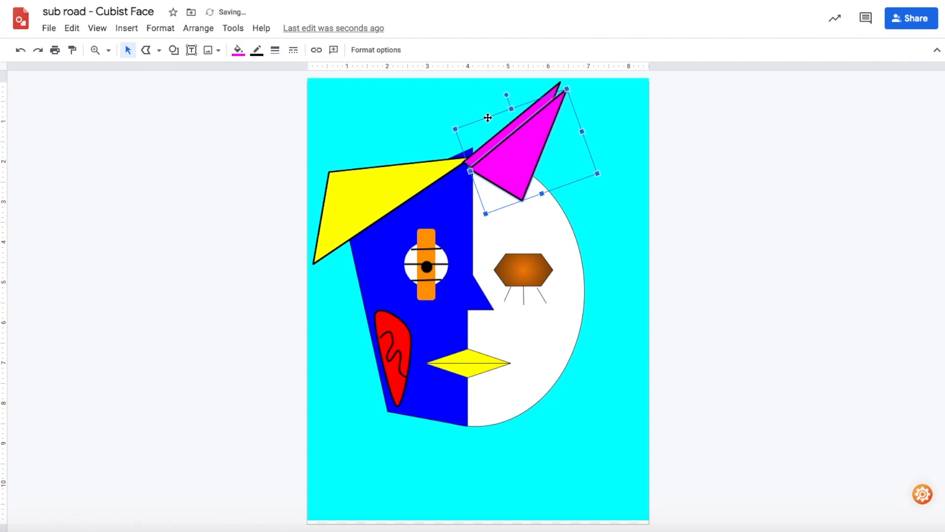
{"action": "left_click", "coordinate": [238, 50]}
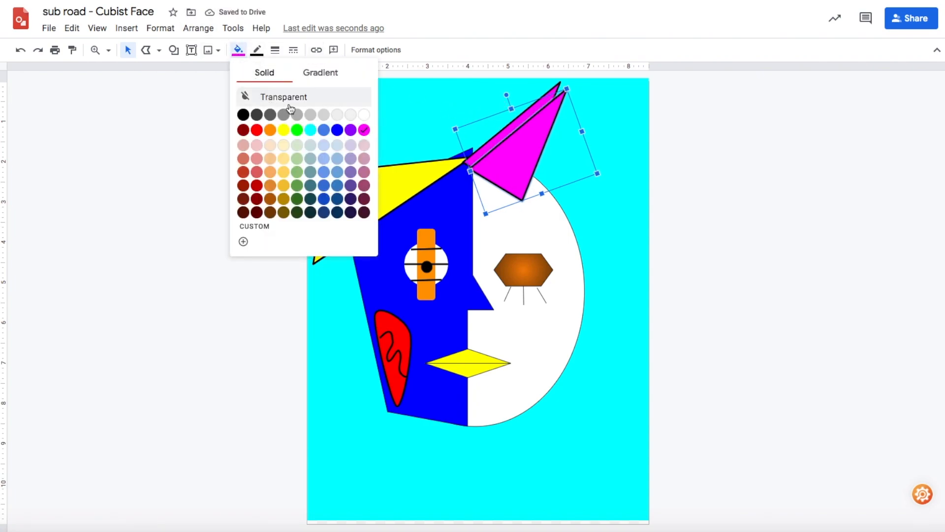
{"action": "left_click", "coordinate": [297, 130]}
{"action": "left_click_drag", "start_coordinate": [510, 154], "coordinate": [482, 158]}
{"action": "left_click_drag", "start_coordinate": [471, 93], "coordinate": [428, 119]}
{"action": "left_click_drag", "start_coordinate": [491, 151], "coordinate": [452, 135]}
{"action": "left_click", "coordinate": [606, 198]}
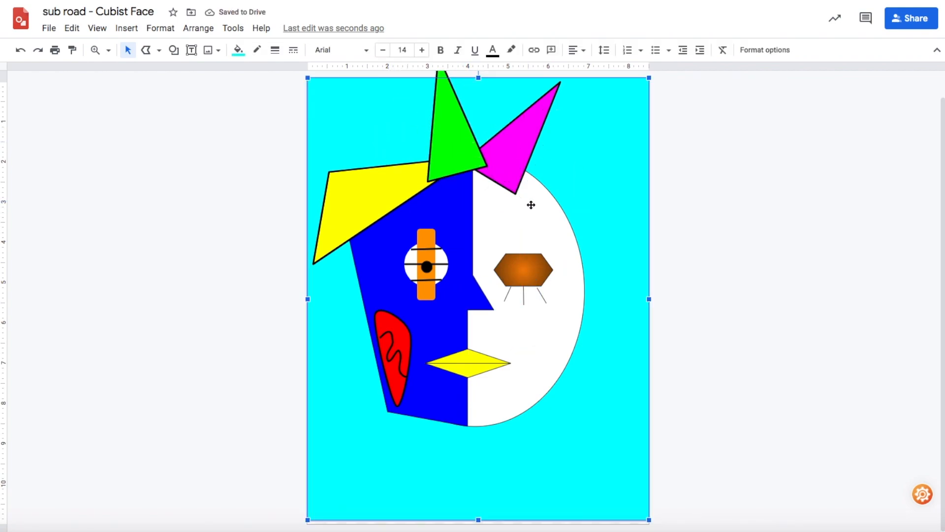
Step: Duplicate the yellow hair shape and fill the copy purple
{"action": "left_click", "coordinate": [376, 193]}
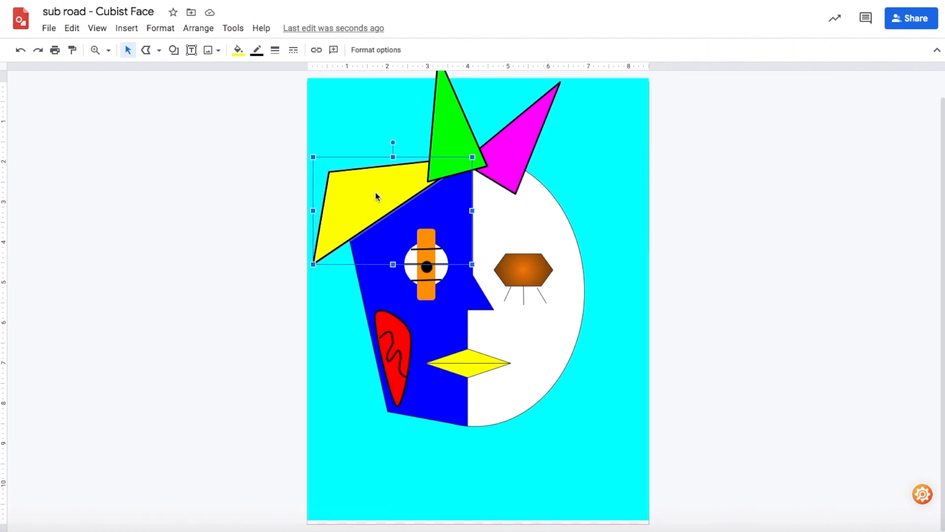
{"action": "key", "text": "ctrl+d"}
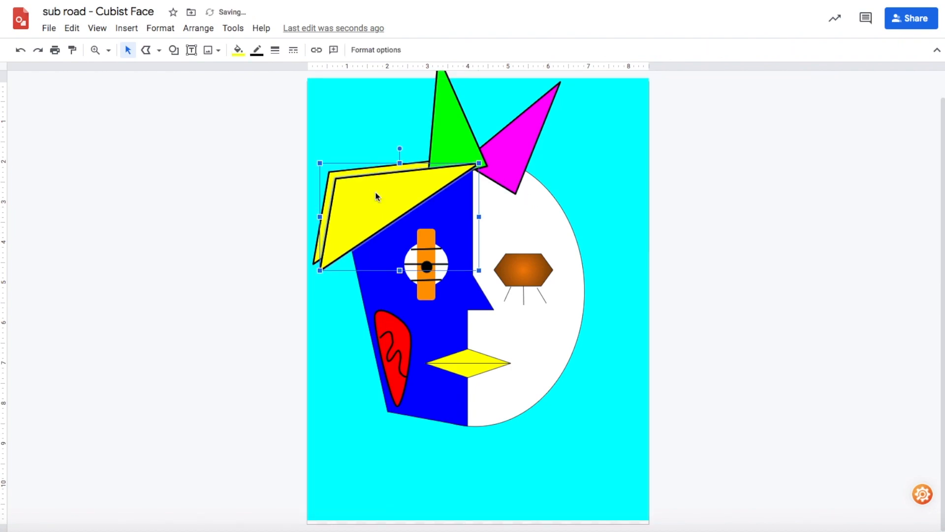
{"action": "left_click", "coordinate": [238, 50]}
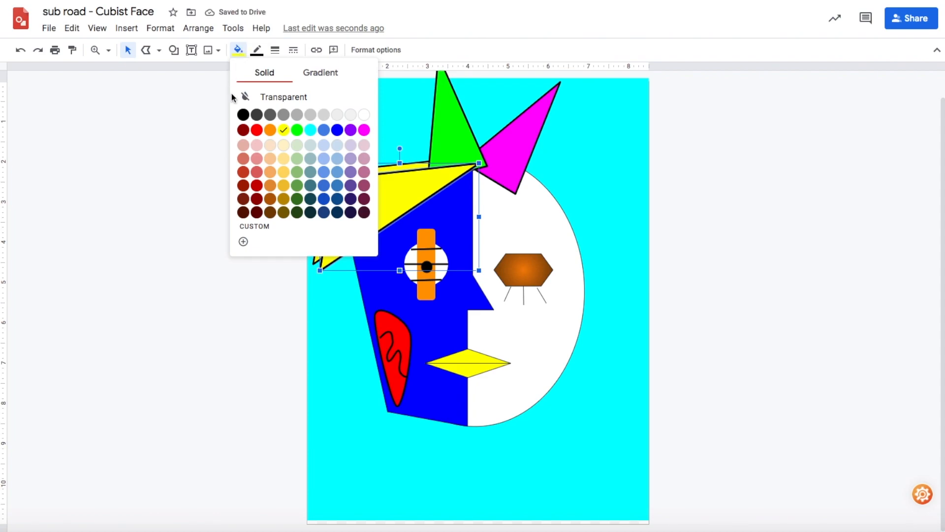
{"action": "left_click", "coordinate": [349, 131]}
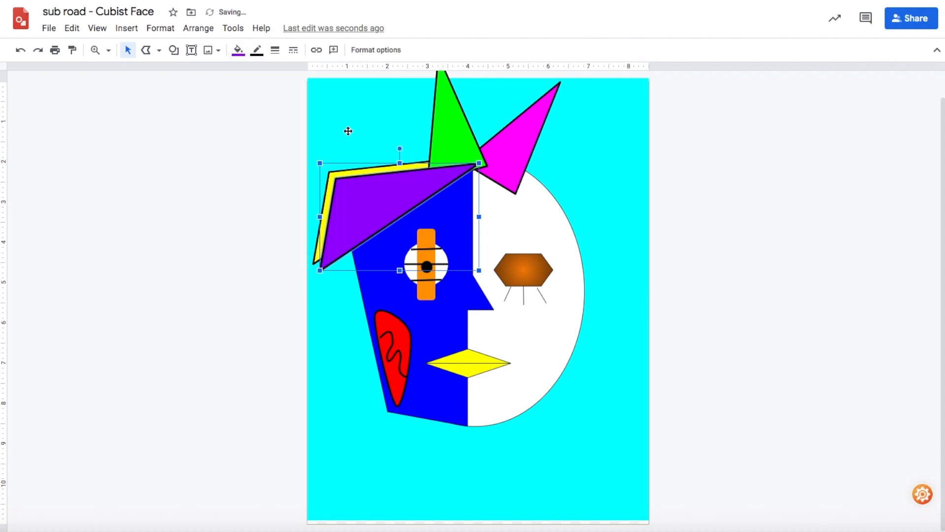
Step: Flip the purple hair shape horizontally and move it over the white half's upper outer edge
{"action": "left_click", "coordinate": [167, 34]}
{"action": "left_click", "coordinate": [220, 290]}
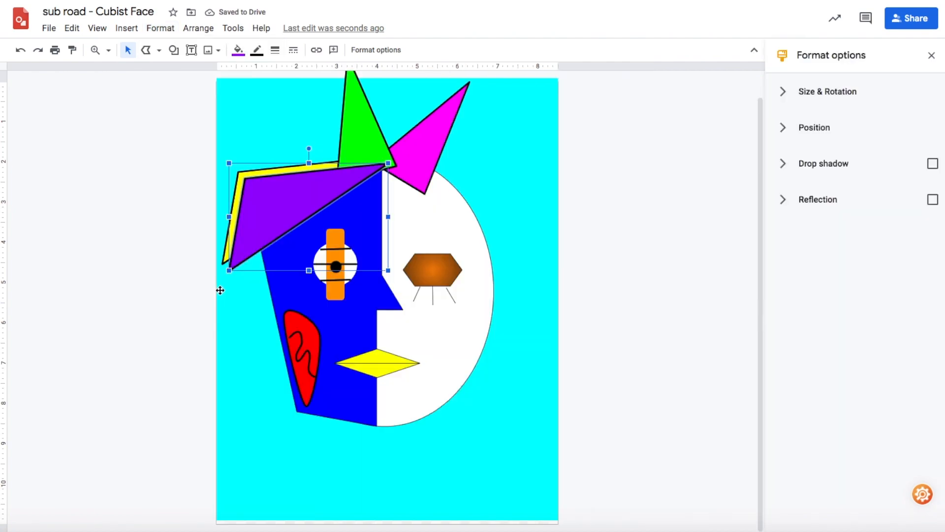
{"action": "left_click", "coordinate": [832, 102]}
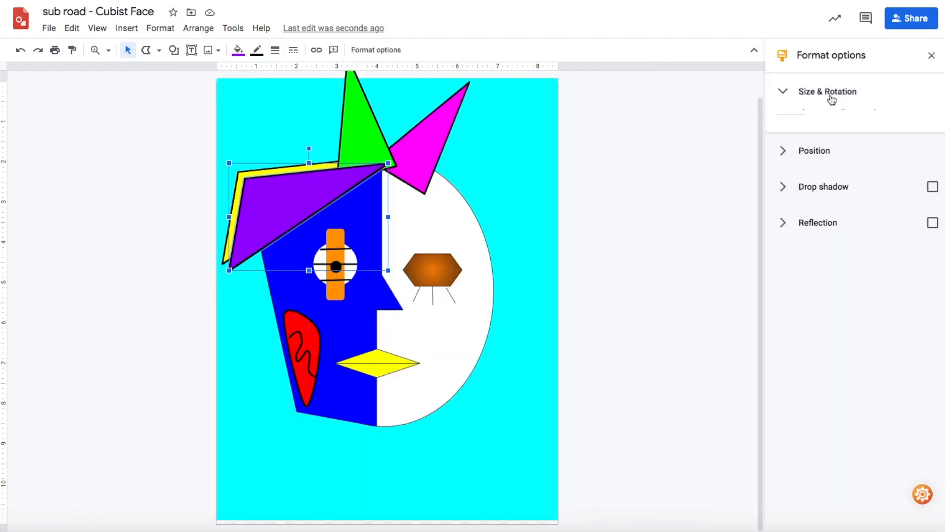
{"action": "left_click", "coordinate": [885, 294]}
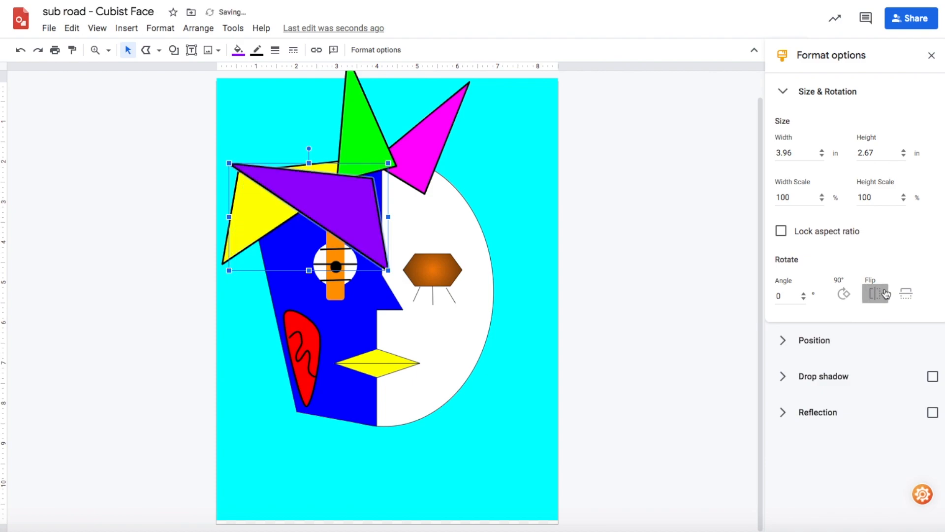
{"action": "left_click_drag", "start_coordinate": [355, 178], "coordinate": [488, 179]}
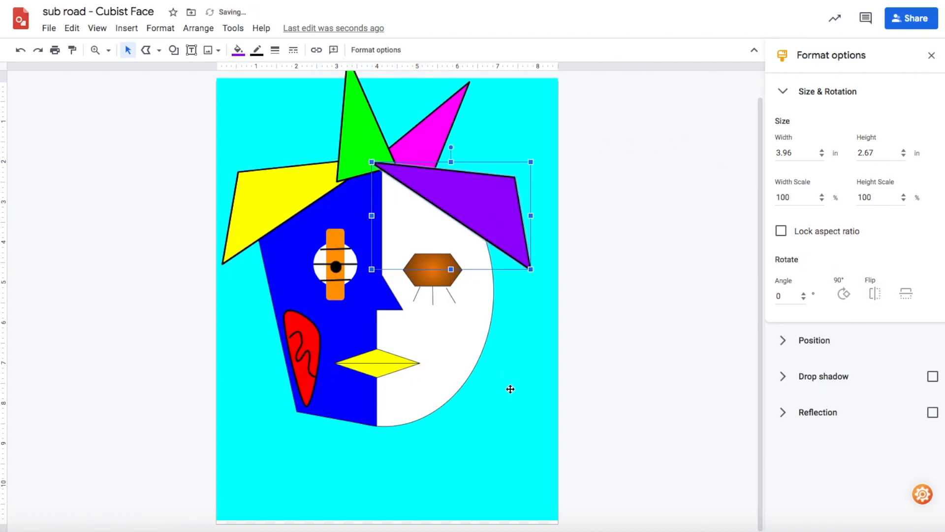
{"action": "left_click", "coordinate": [654, 326]}
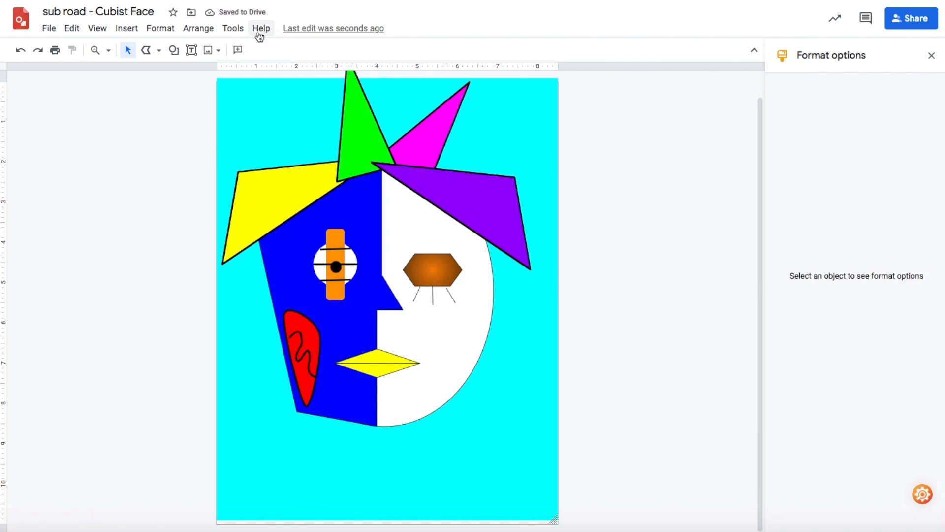
Step: Shrink the green triangle to about 2.46 by 1.81 in and position it within the page, touching the head's top
{"action": "left_click", "coordinate": [362, 112]}
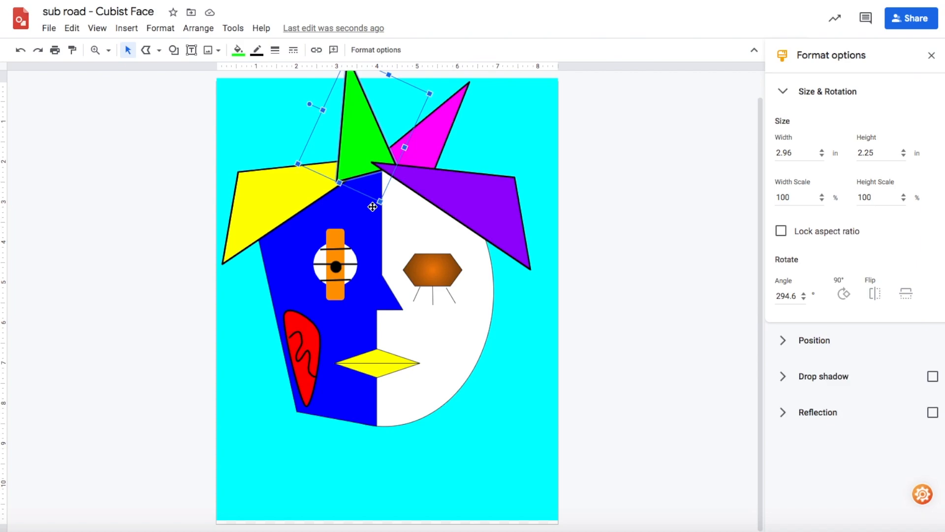
{"action": "left_click_drag", "start_coordinate": [380, 200], "coordinate": [380, 200]}
{"action": "left_click_drag", "start_coordinate": [373, 177], "coordinate": [373, 176]}
{"action": "left_click_drag", "start_coordinate": [362, 142], "coordinate": [367, 157]}
{"action": "left_click", "coordinate": [540, 150]}
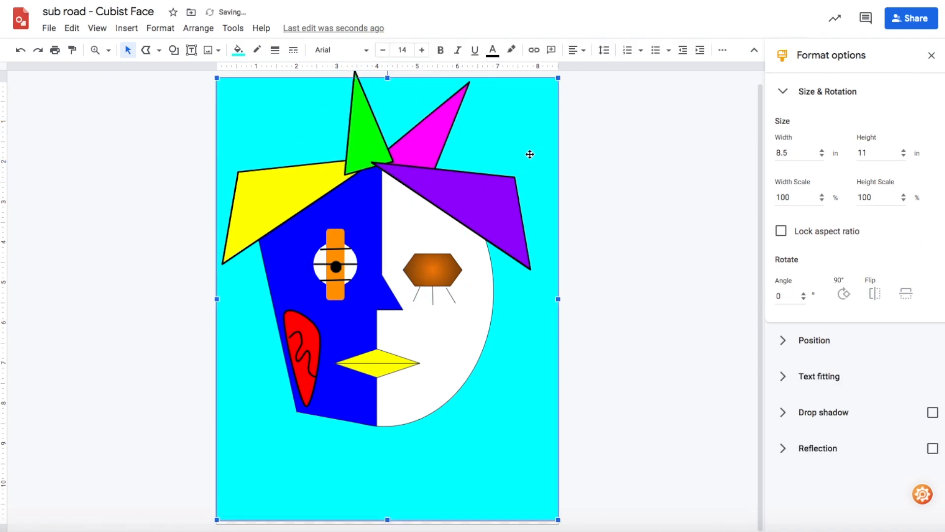
{"action": "left_click_drag", "start_coordinate": [359, 84], "coordinate": [359, 80]}
{"action": "left_click_drag", "start_coordinate": [362, 150], "coordinate": [366, 159]}
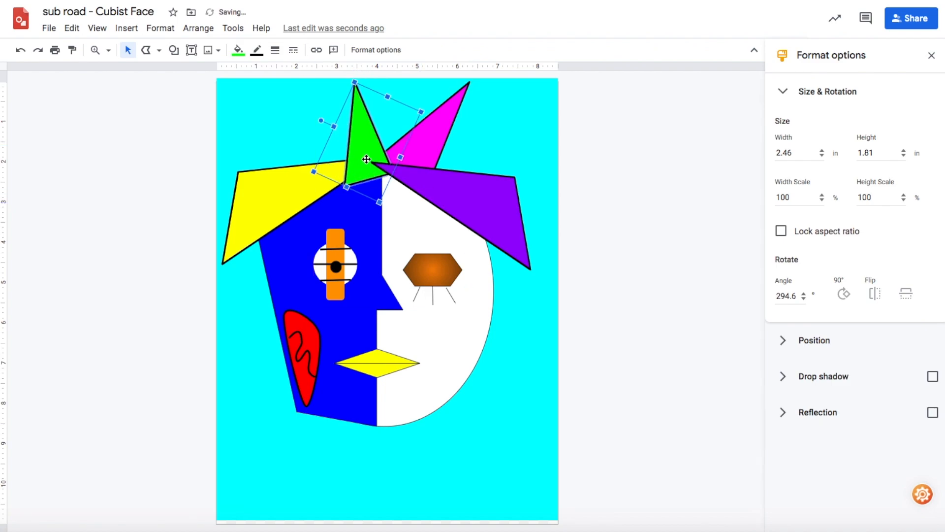
{"action": "left_click", "coordinate": [525, 146]}
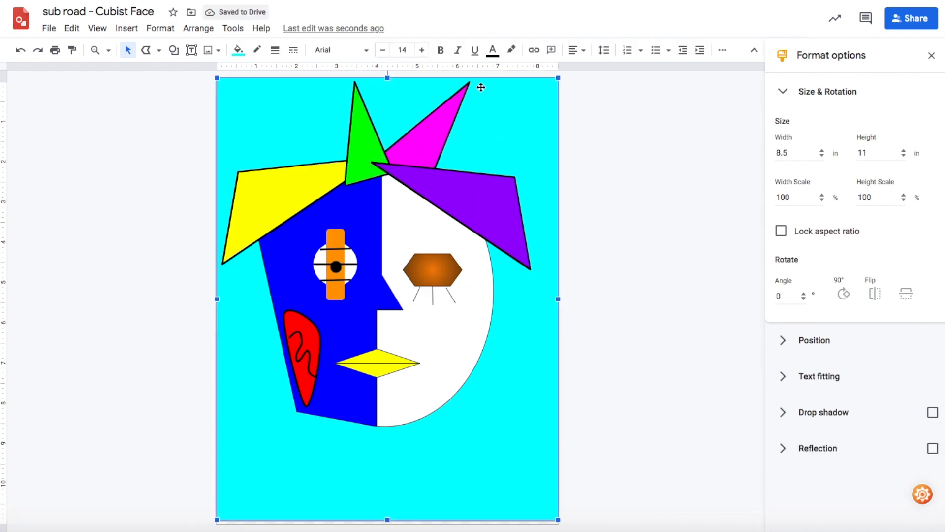
Step: Draw a trapezoid neck about 3.38 by 2.49 in, center it under the chin, and realign the cyan background with the page
{"action": "left_click", "coordinate": [173, 50]}
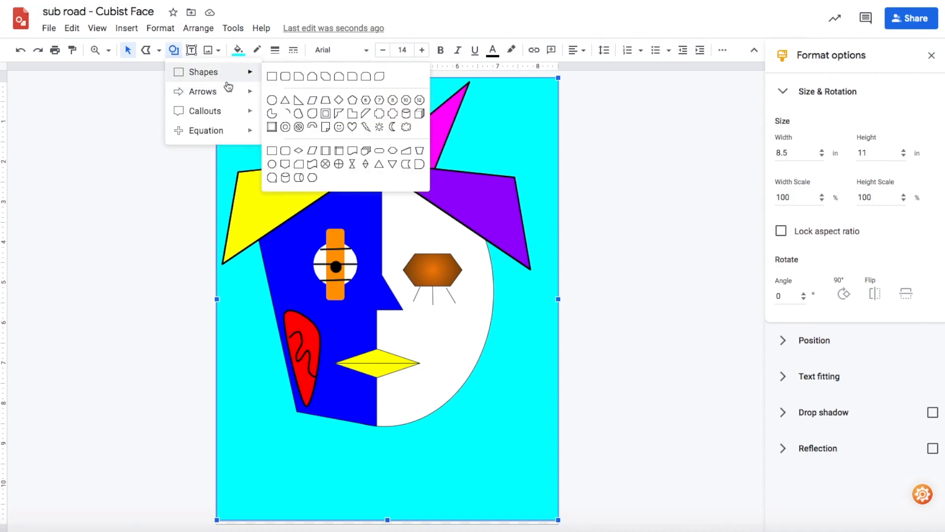
{"action": "mouse_move", "coordinate": [227, 78]}
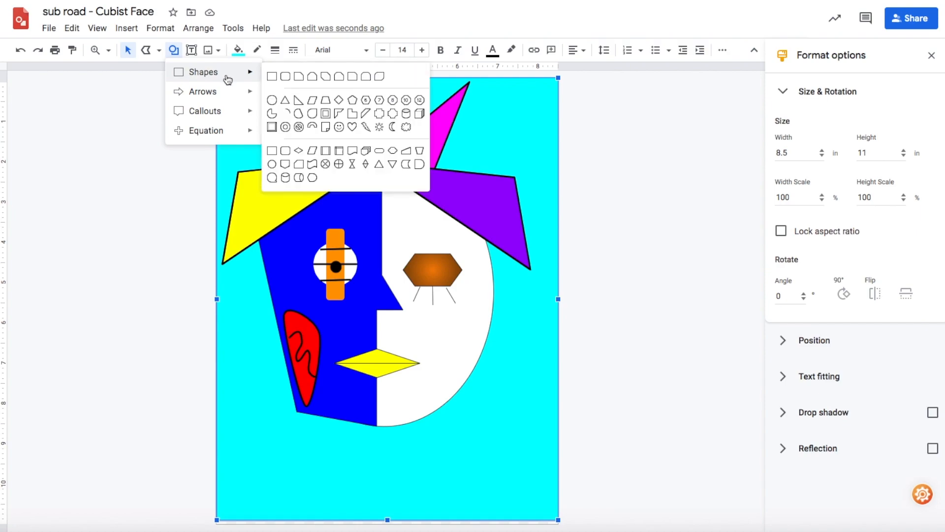
{"action": "left_click", "coordinate": [324, 102]}
{"action": "left_click_drag", "start_coordinate": [365, 421], "coordinate": [499, 519]}
{"action": "left_click_drag", "start_coordinate": [457, 484], "coordinate": [405, 485]}
{"action": "left_click", "coordinate": [506, 142]}
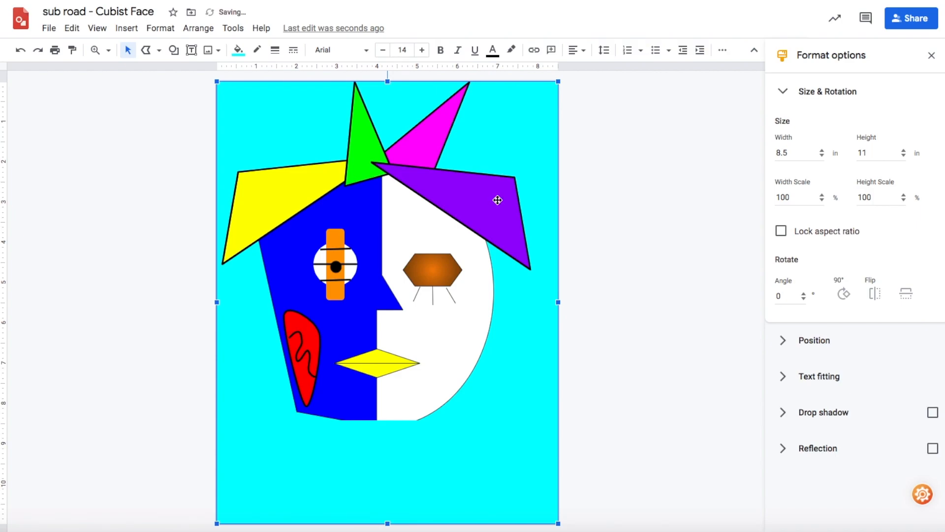
{"action": "left_click", "coordinate": [370, 449]}
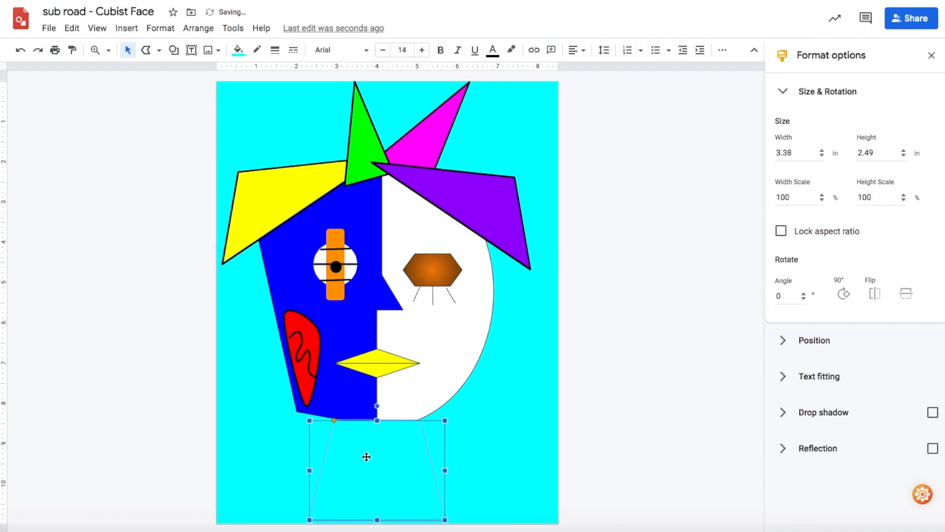
Step: Fill the neck trapezoid with the darkest cyan shade and enlarge it to about 3.61 by 2.74 in, reaching the page's bottom edge
{"action": "left_click", "coordinate": [239, 53]}
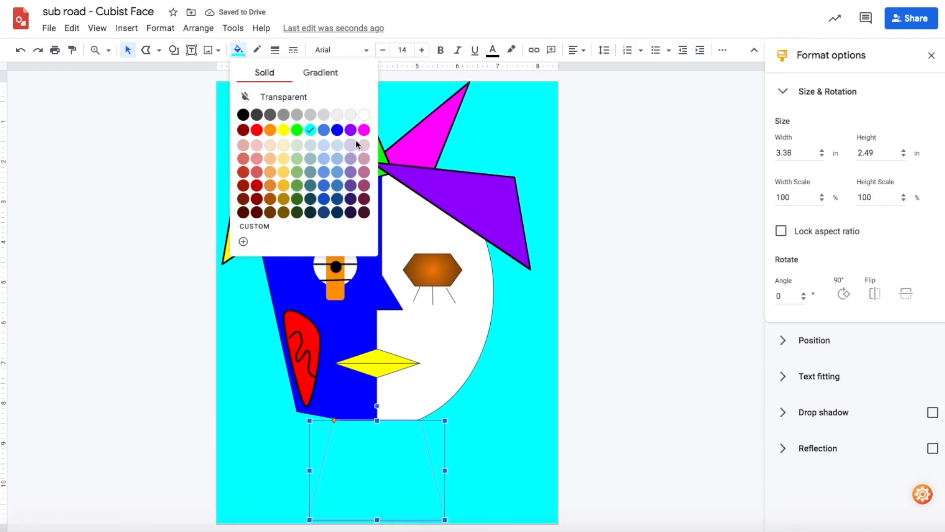
{"action": "left_click", "coordinate": [310, 213]}
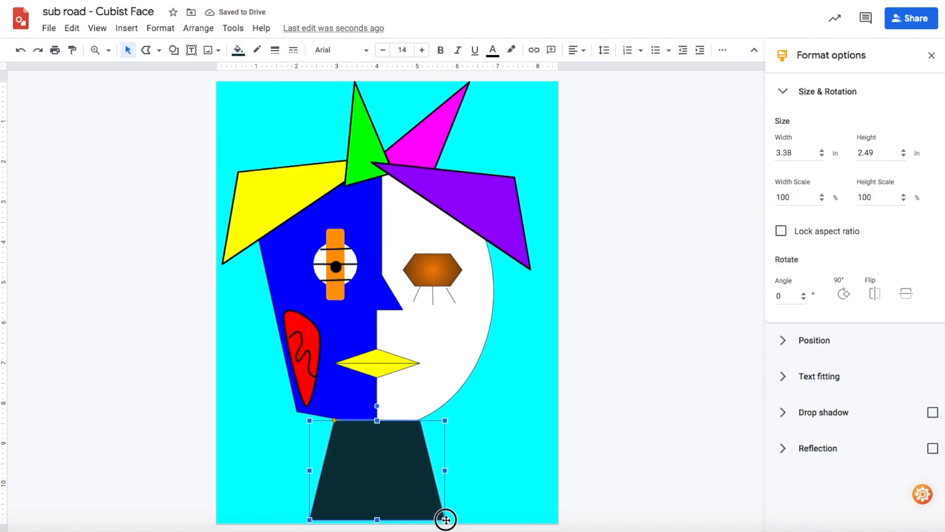
{"action": "left_click_drag", "start_coordinate": [443, 518], "coordinate": [449, 525]}
{"action": "left_click_drag", "start_coordinate": [309, 420], "coordinate": [305, 414]}
{"action": "left_click", "coordinate": [486, 446]}
{"action": "left_click", "coordinate": [404, 443]}
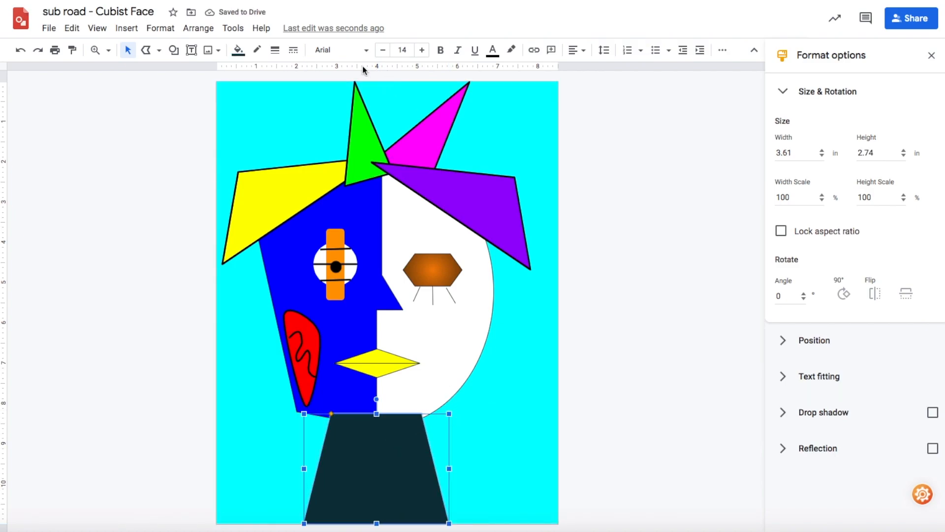
Step: Send the neck trapezoid backward one level and lower its top edge slightly at the chin
{"action": "left_click", "coordinate": [201, 28]}
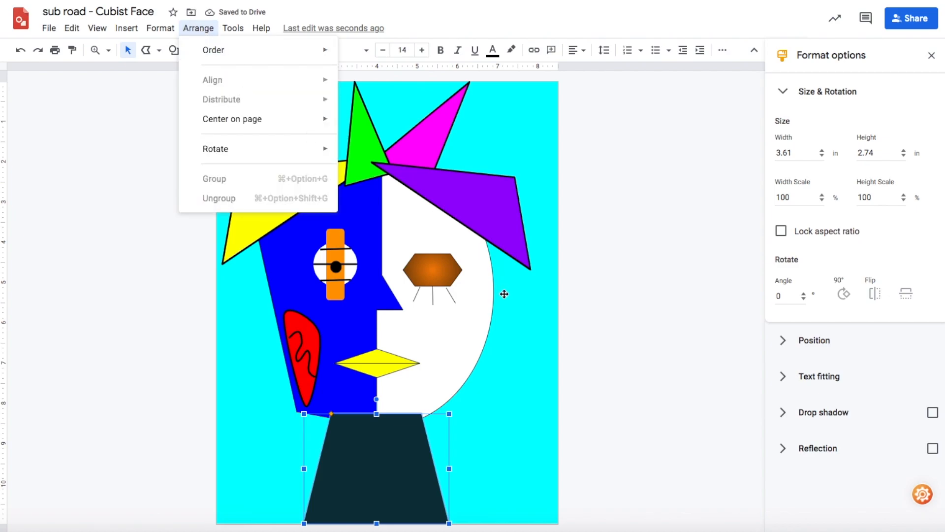
{"action": "mouse_move", "coordinate": [321, 47]}
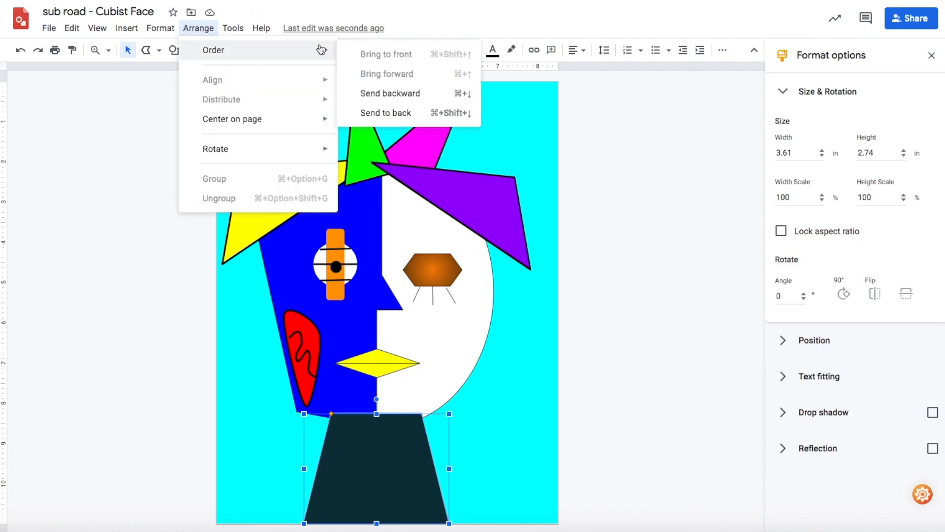
{"action": "left_click", "coordinate": [391, 93]}
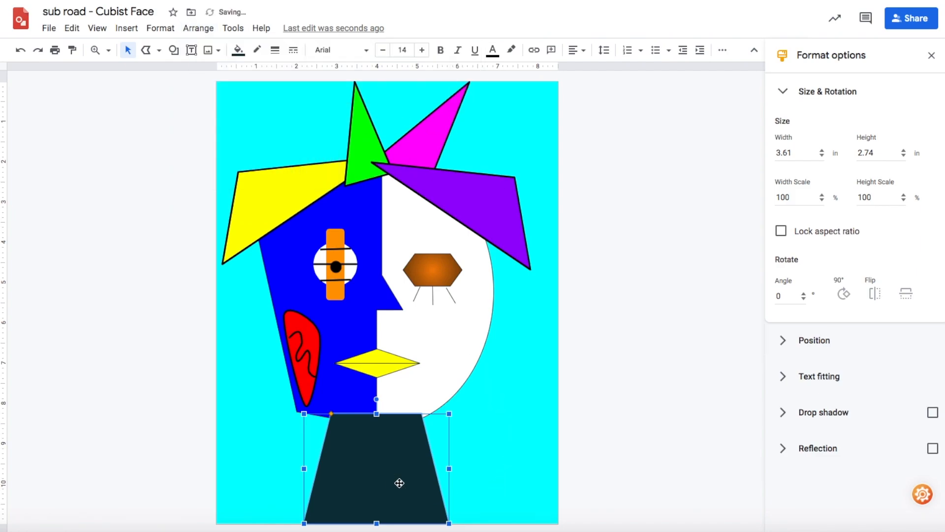
{"action": "left_click_drag", "start_coordinate": [377, 414], "coordinate": [377, 418]}
{"action": "left_click", "coordinate": [489, 414]}
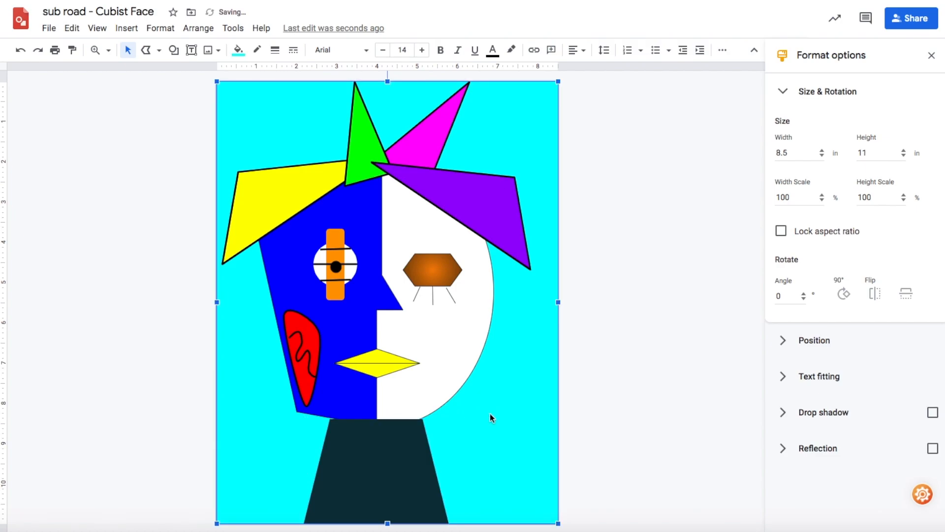